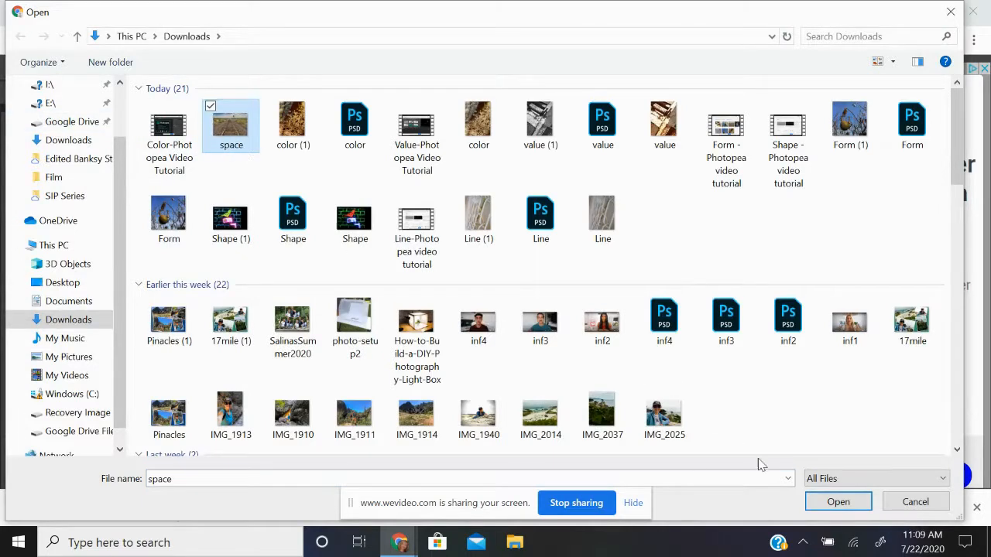
Open the space image and duplicate its Background layer as a new layer named clone
{"action": "left_click", "coordinate": [836, 503]}
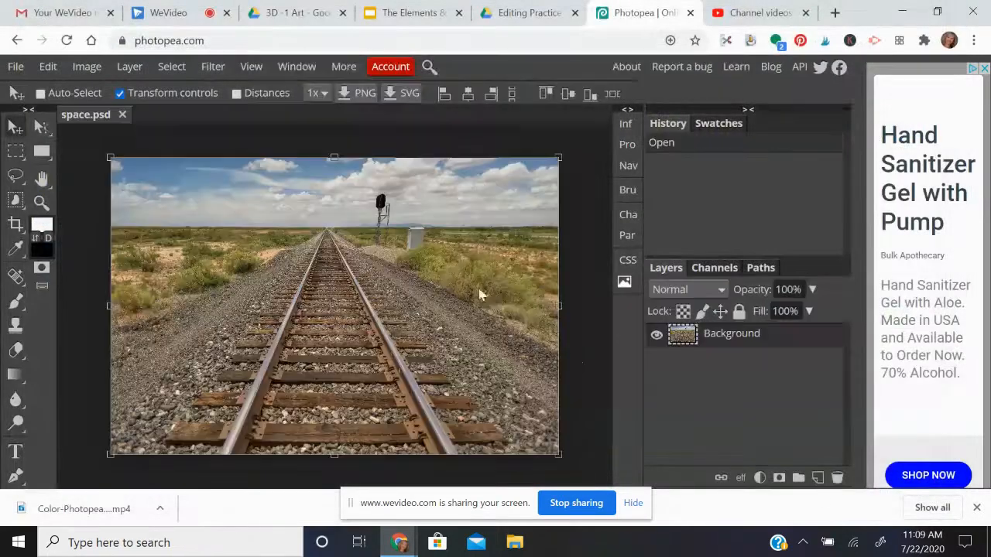
{"action": "right_click", "coordinate": [755, 341]}
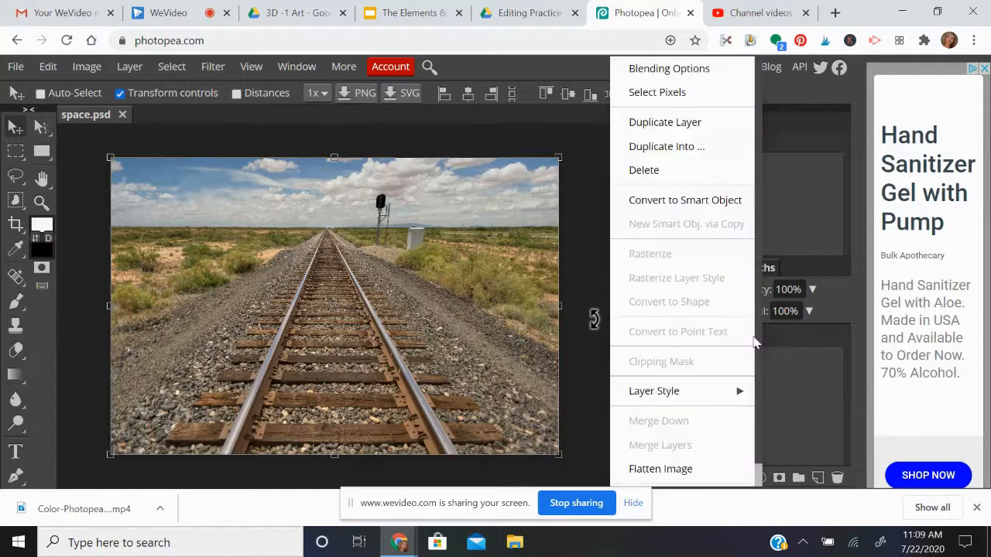
{"action": "left_click", "coordinate": [686, 124]}
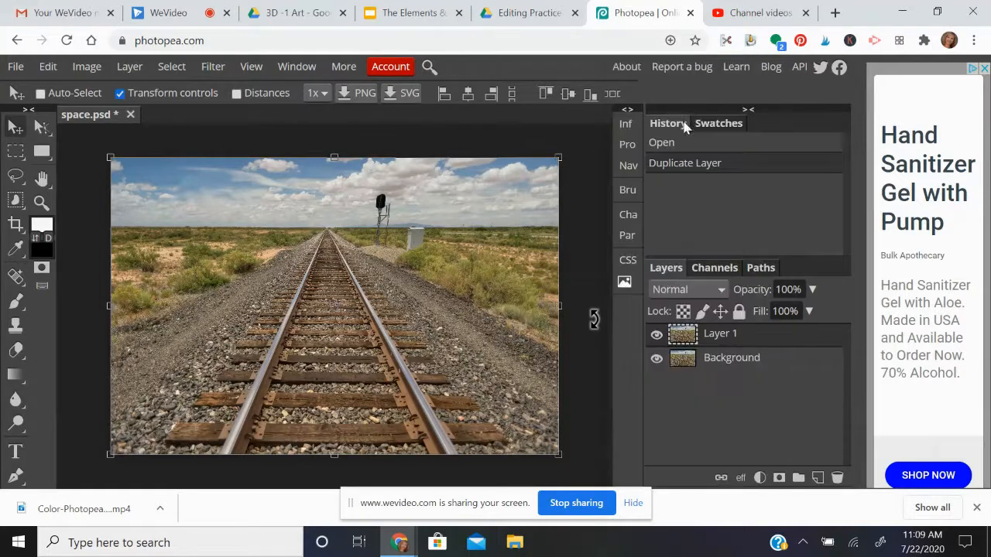
{"action": "double_click", "coordinate": [724, 334]}
{"action": "type", "text": "clo"}
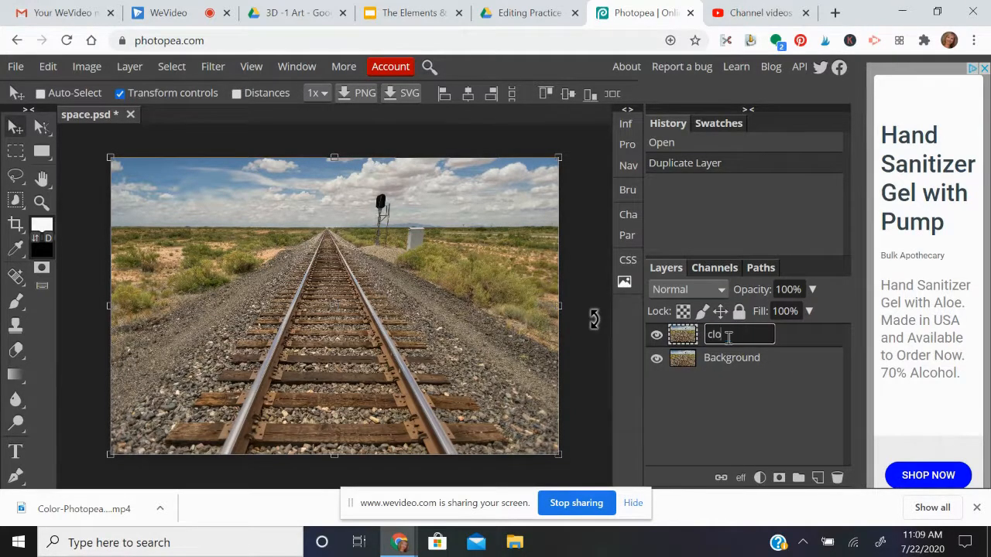
{"action": "left_click", "coordinate": [786, 372]}
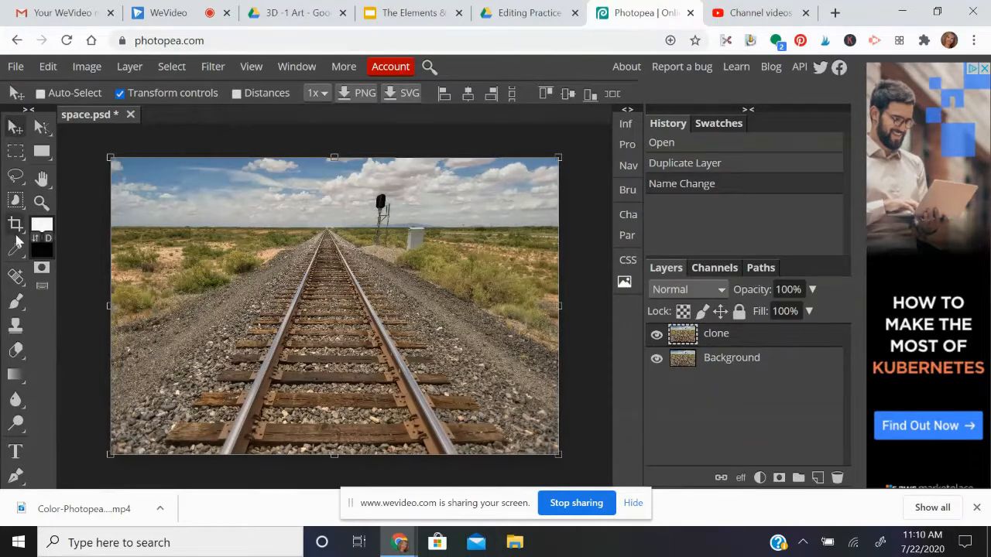
Set up the Clone Stamp tool with the Soft Mechanical brush enlarged to 255 px
{"action": "left_click", "coordinate": [15, 331]}
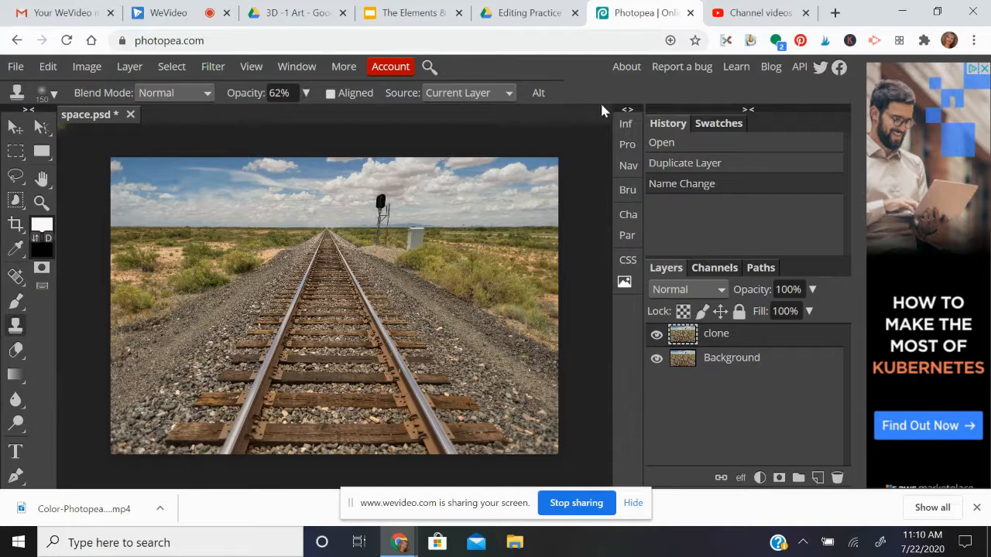
{"action": "left_click", "coordinate": [206, 94]}
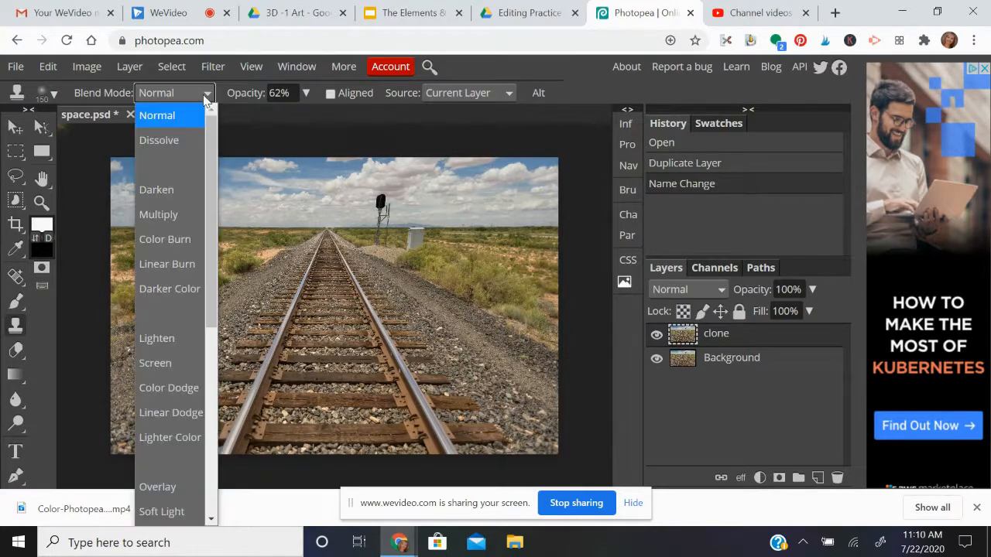
{"action": "left_click", "coordinate": [206, 96]}
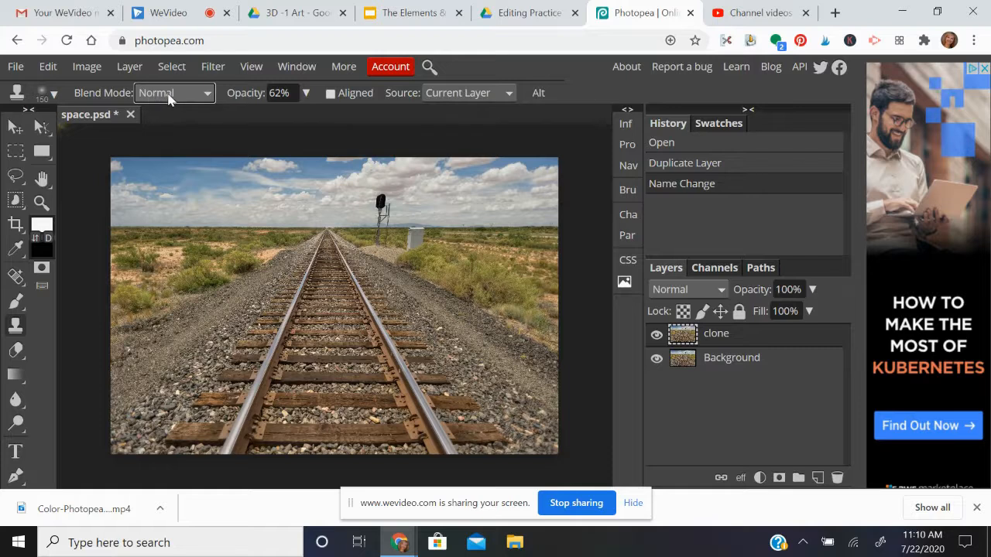
{"action": "left_click", "coordinate": [50, 94]}
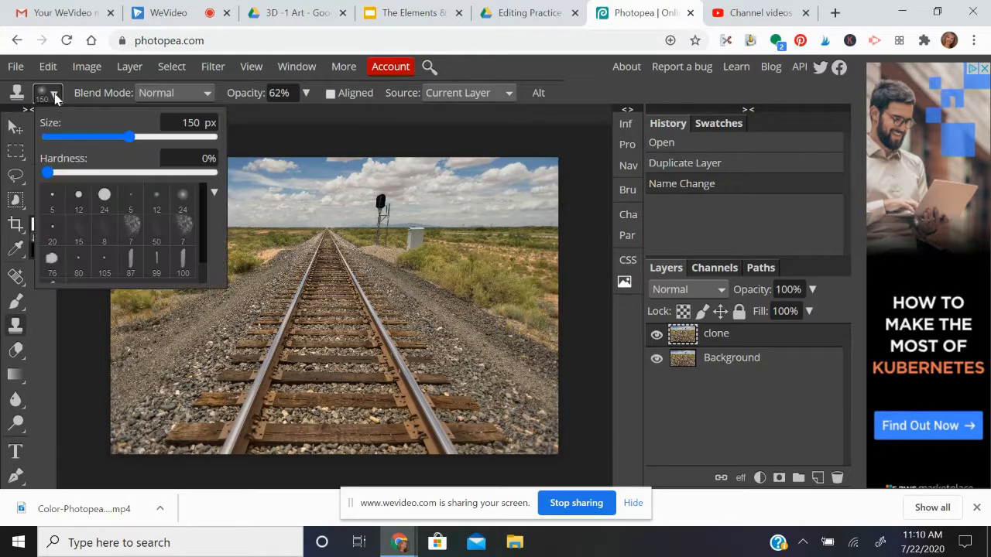
{"action": "left_click", "coordinate": [184, 198]}
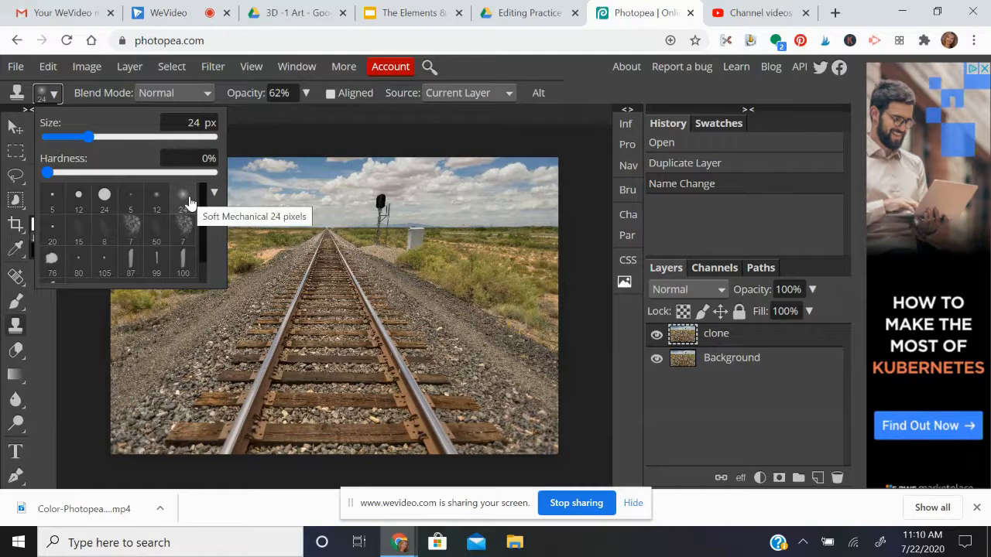
{"action": "left_click", "coordinate": [92, 138]}
{"action": "mouse_move", "coordinate": [91, 137]}
{"action": "left_mouse_down"}
{"action": "mouse_move", "coordinate": [188, 138]}
{"action": "mouse_move", "coordinate": [103, 144]}
{"action": "mouse_move", "coordinate": [171, 140]}
{"action": "mouse_move", "coordinate": [125, 141]}
{"action": "left_mouse_up"}
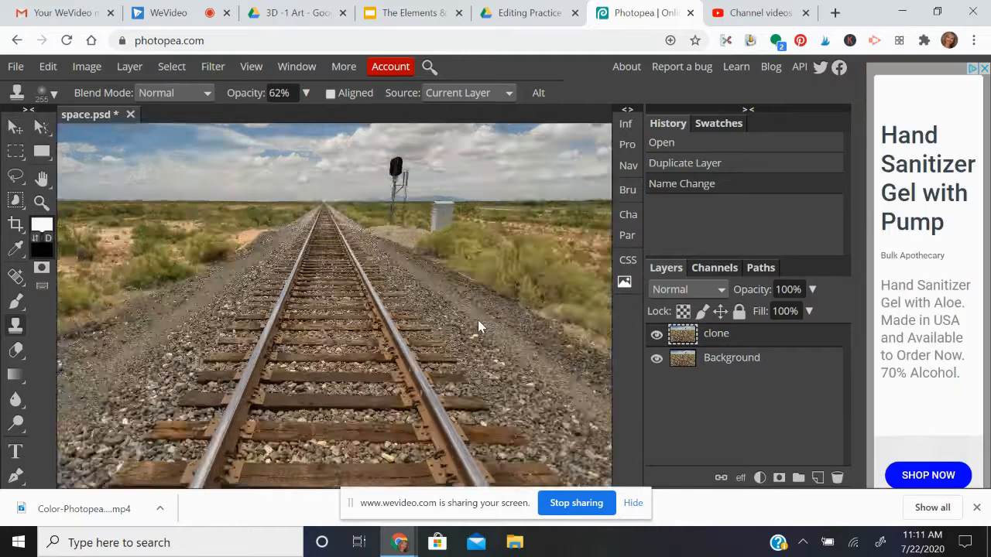
Examine the tracks, the railway signal and the utility box at different magnifications
{"action": "key", "text": "ctrl+plus"}
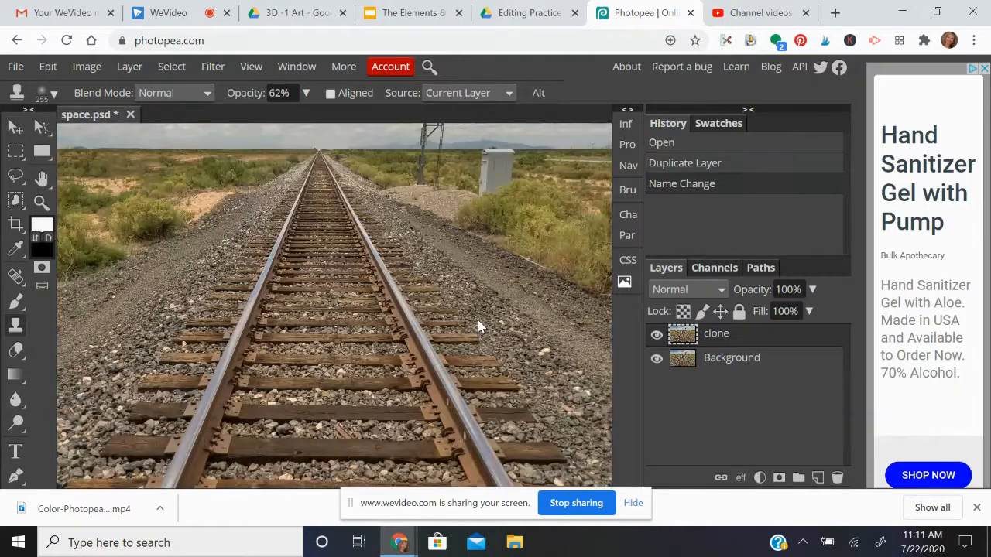
{"action": "key", "text": "ctrl+minus"}
{"action": "key", "text": "ctrl+minus"}
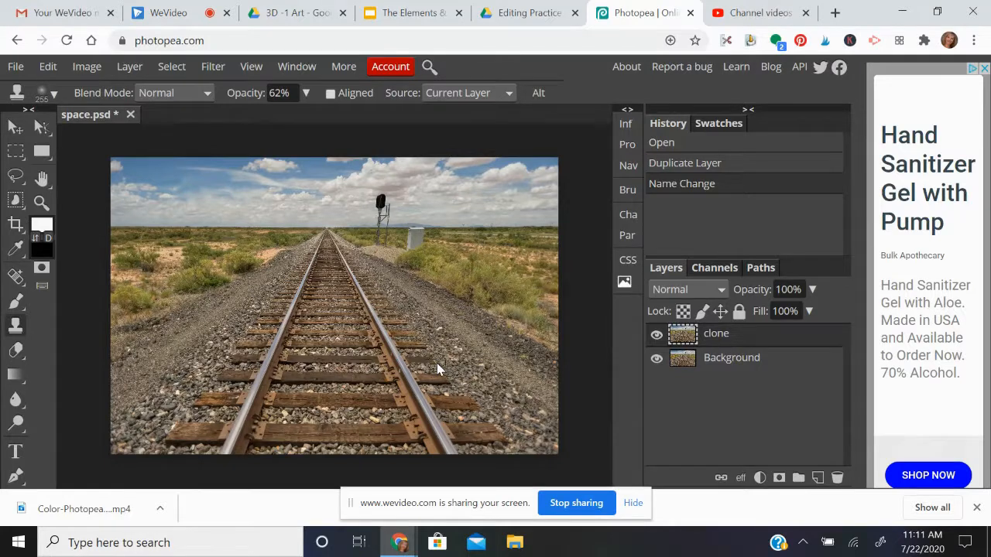
{"action": "key", "text": "ctrl+plus"}
{"action": "key", "text": "ctrl+plus"}
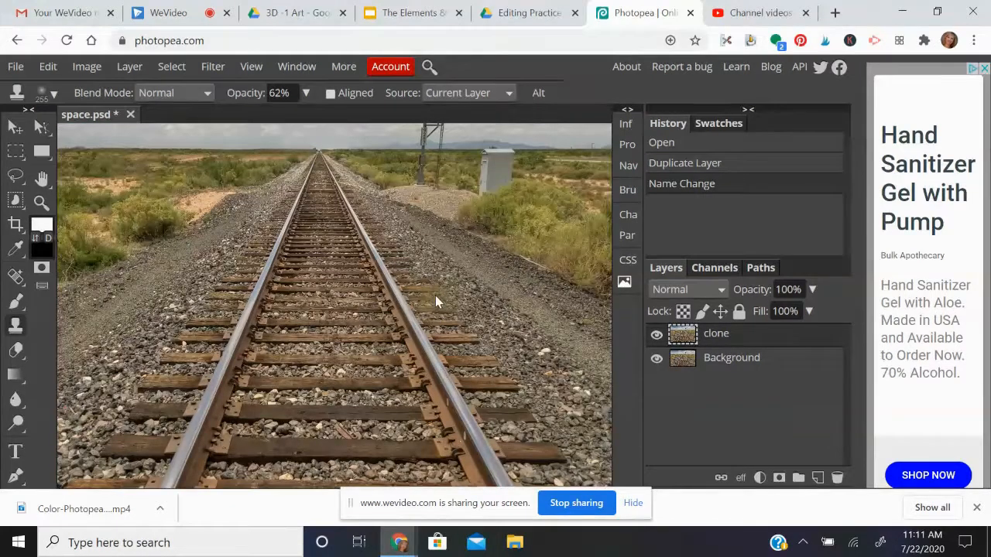
{"action": "key", "text": "ctrl+minus"}
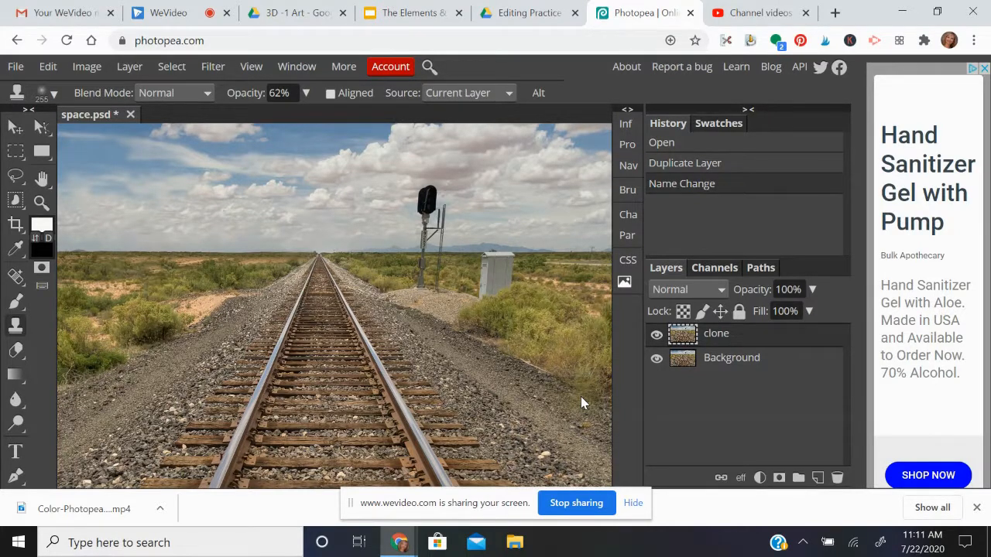
{"action": "scroll", "coordinate": [722, 256], "scroll_direction": "up", "scroll_amount": 5}
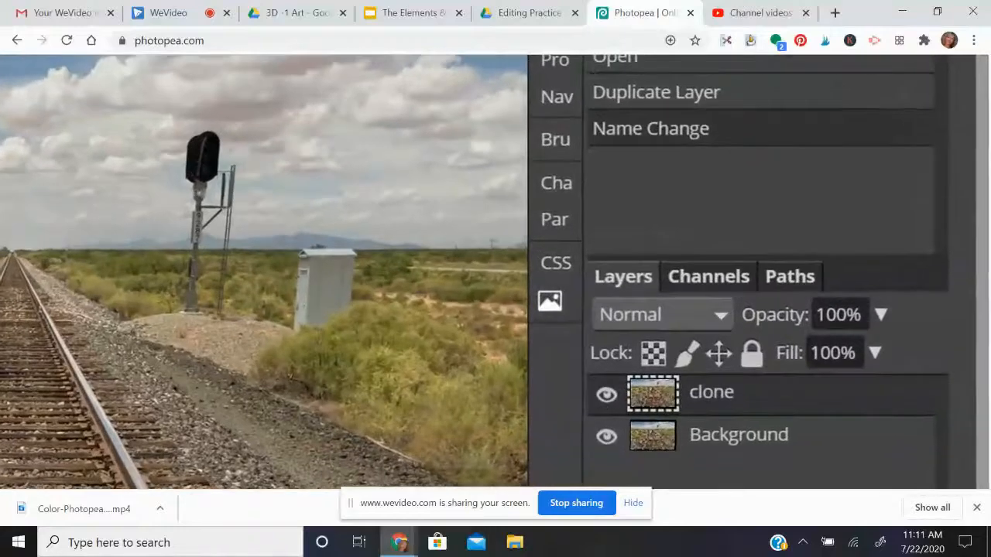
{"action": "scroll", "coordinate": [721, 257], "scroll_direction": "down", "scroll_amount": 5}
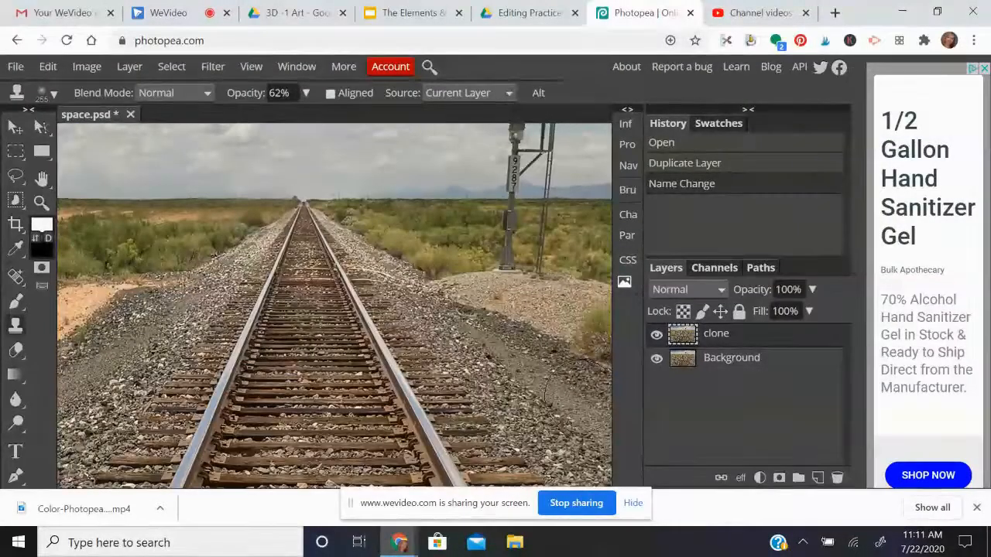
Try cloning vegetation over the base of the signal post, and revert the image to the Name Change state
{"action": "left_click_drag", "start_coordinate": [556, 254], "coordinate": [529, 322]}
{"action": "scroll", "coordinate": [539, 207], "scroll_direction": "up", "scroll_amount": 1}
{"action": "mouse_move", "coordinate": [539, 207]}
{"action": "left_mouse_down"}
{"action": "mouse_move", "coordinate": [496, 284]}
{"action": "mouse_move", "coordinate": [441, 311]}
{"action": "mouse_move", "coordinate": [357, 303]}
{"action": "left_mouse_up"}
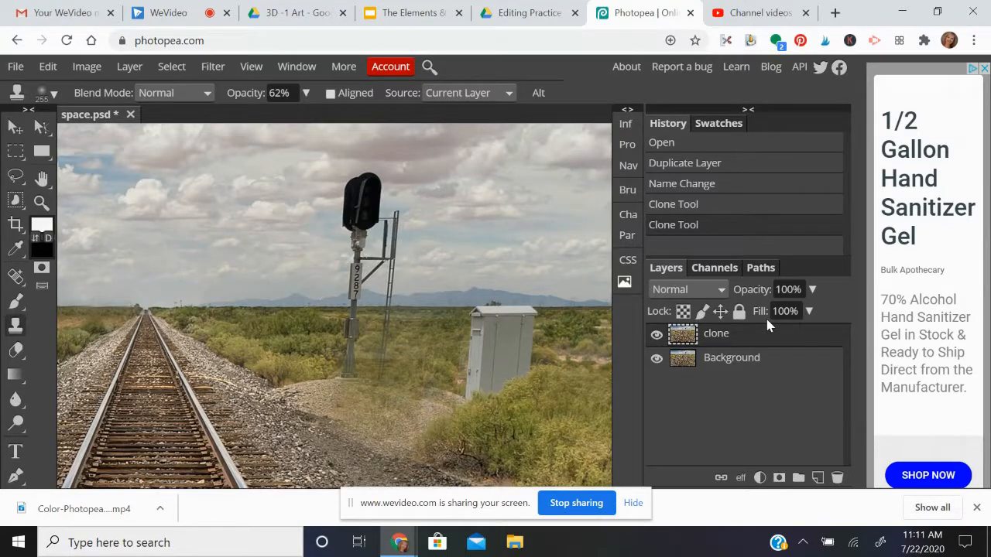
{"action": "left_click", "coordinate": [741, 183]}
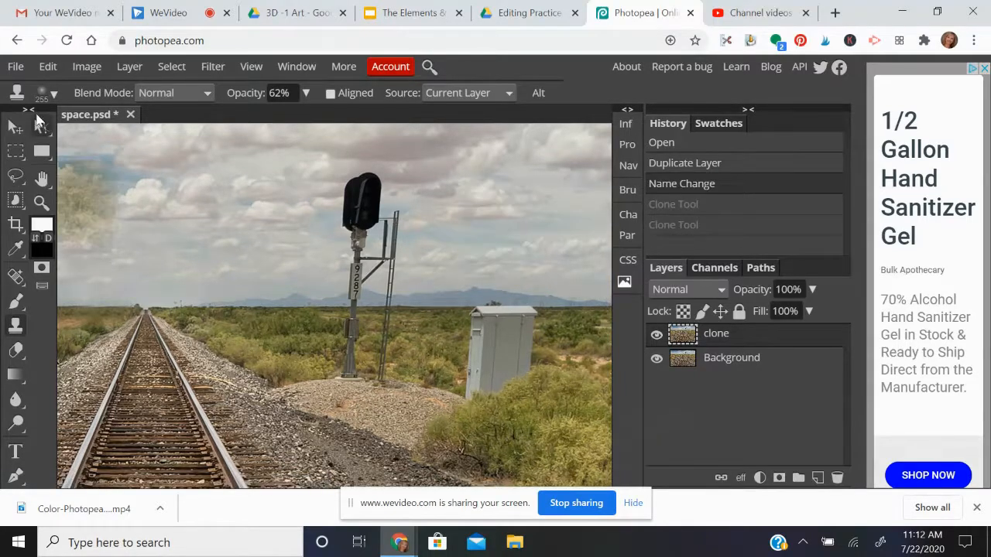
Reduce the Clone Stamp brush size to 70 px
{"action": "right_click", "coordinate": [54, 99]}
{"action": "left_click", "coordinate": [48, 93]}
{"action": "left_click", "coordinate": [48, 94]}
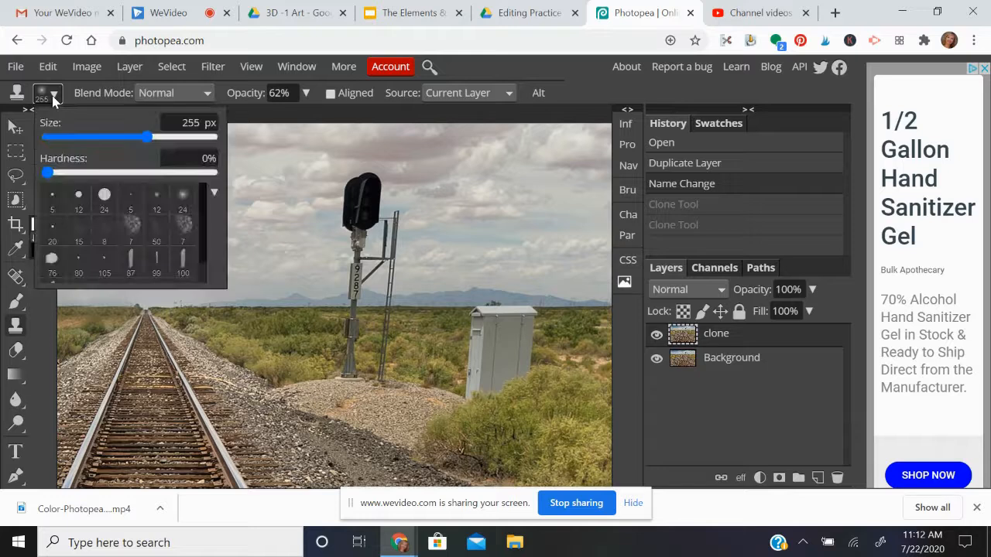
{"action": "mouse_move", "coordinate": [146, 137]}
{"action": "left_mouse_down"}
{"action": "mouse_move", "coordinate": [82, 140]}
{"action": "mouse_move", "coordinate": [110, 139]}
{"action": "left_mouse_up"}
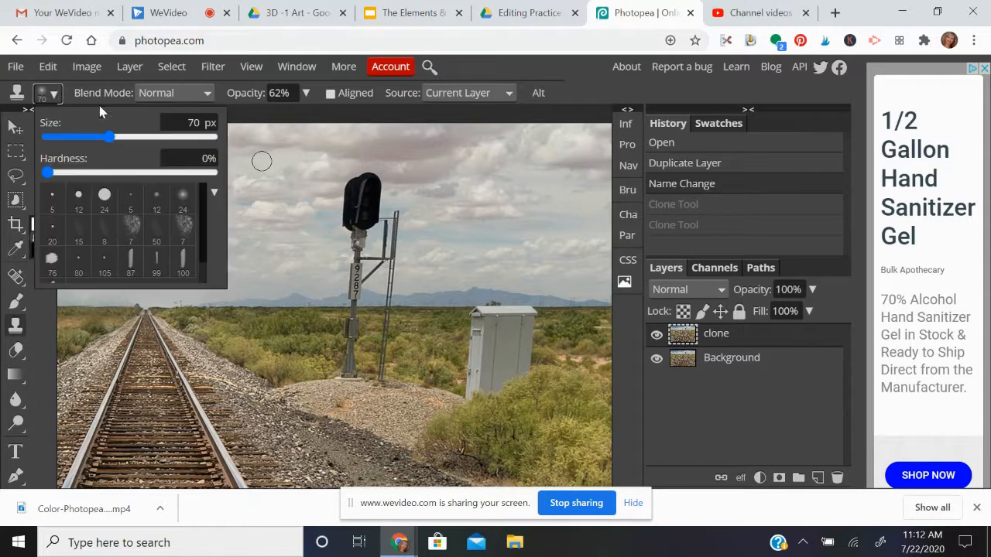
{"action": "left_click", "coordinate": [533, 230]}
Enlarge and shrink the brush repeatedly, reaching 200 px and returning it to 70 px
{"action": "key", "text": "bracketright"}
{"action": "key", "text": "bracketright"}
{"action": "key", "text": "bracketright"}
{"action": "key", "text": "bracketright"}
{"action": "key", "text": "bracketright"}
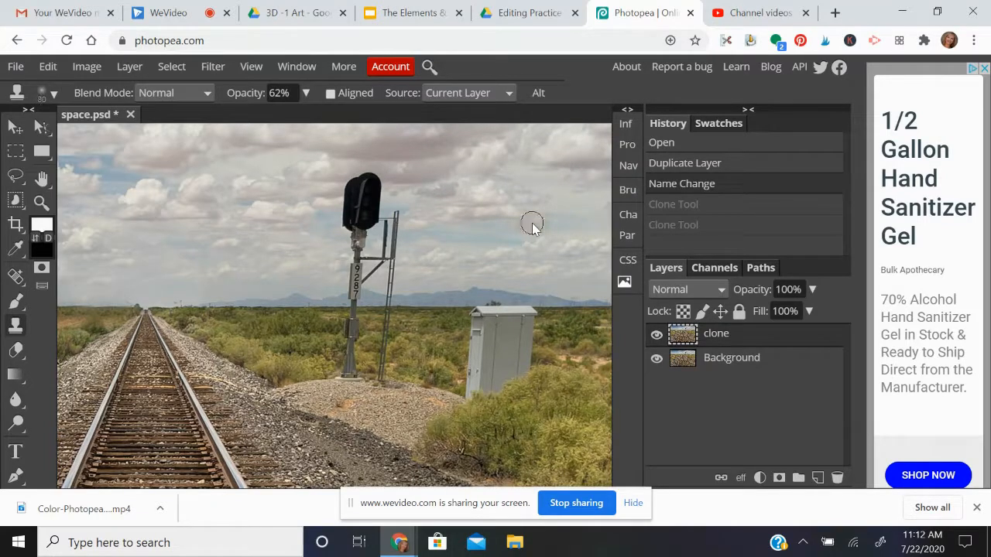
{"action": "key", "text": "bracketright"}
{"action": "key", "text": "bracketright"}
{"action": "key", "text": "bracketright"}
{"action": "key", "text": "bracketright"}
{"action": "key", "text": "bracketleft"}
{"action": "key", "text": "bracketleft"}
{"action": "key", "text": "bracketleft"}
{"action": "key", "text": "bracketleft"}
{"action": "key", "text": "bracketleft"}
{"action": "key", "text": "bracketright"}
{"action": "key", "text": "bracketright"}
{"action": "key", "text": "bracketright"}
{"action": "key", "text": "bracketright"}
{"action": "key", "text": "bracketright"}
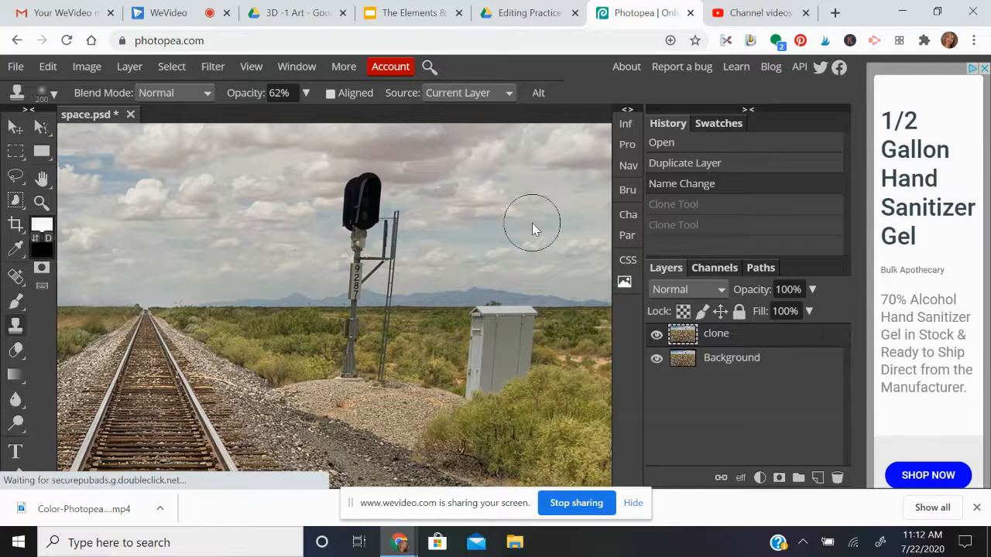
{"action": "key", "text": "bracketleft"}
{"action": "key", "text": "bracketleft"}
{"action": "key", "text": "bracketleft"}
{"action": "key", "text": "bracketleft"}
{"action": "key", "text": "bracketleft"}
{"action": "key", "text": "bracketleft"}
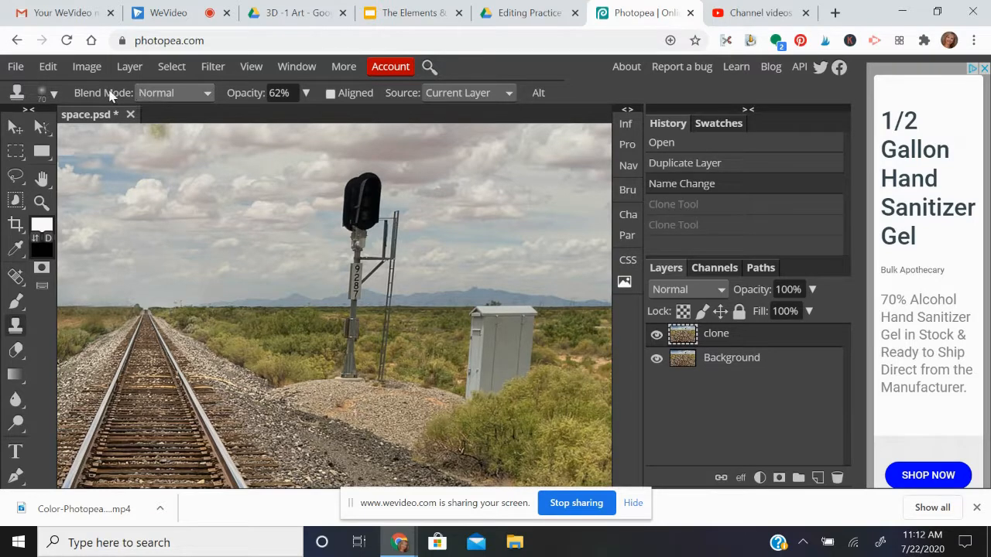
Set the Clone Stamp opacity to 55% and clone sky from beside the signal onto its black head
{"action": "left_click", "coordinate": [305, 93]}
{"action": "left_click_drag", "start_coordinate": [281, 124], "coordinate": [276, 124]}
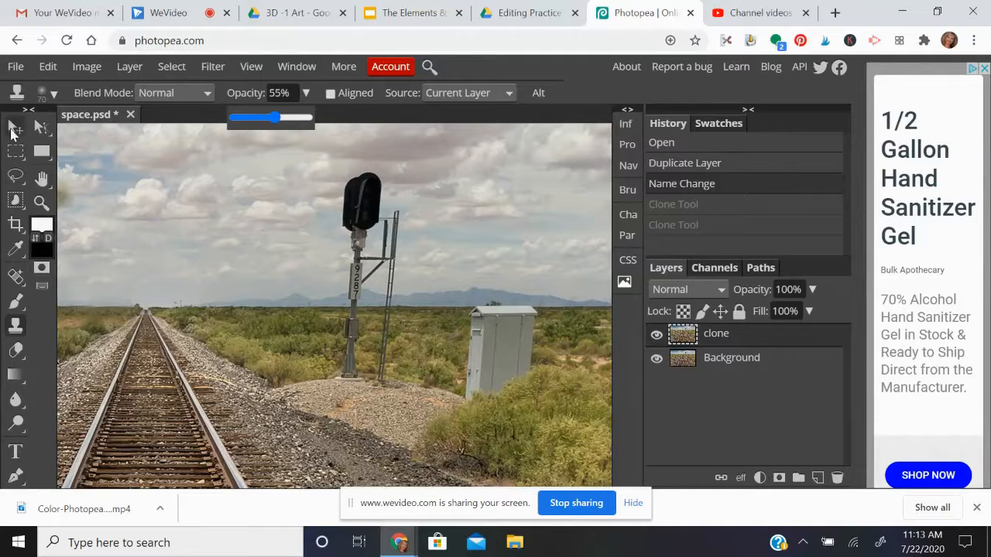
{"action": "left_click", "coordinate": [310, 215], "text": "alt"}
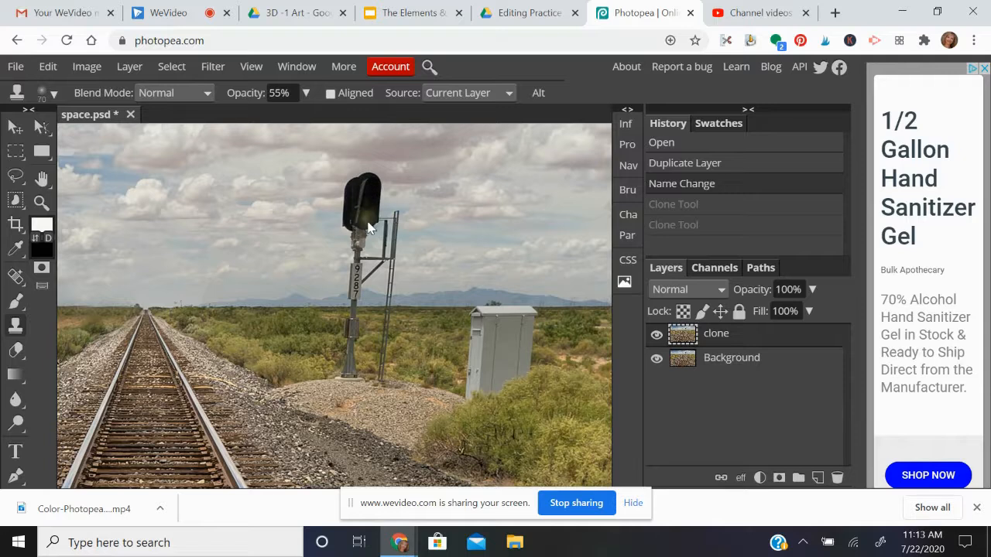
{"action": "left_click", "coordinate": [328, 193]}
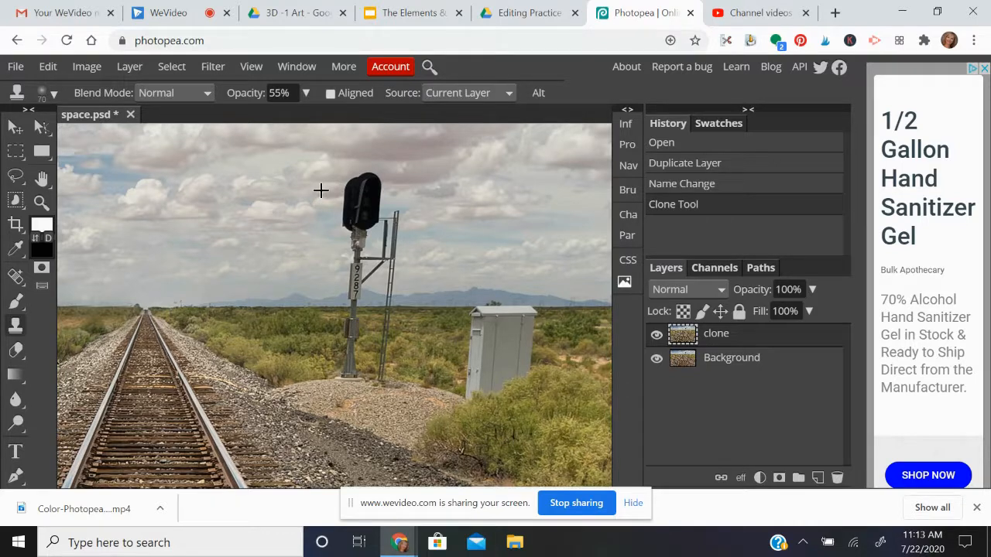
{"action": "left_click", "coordinate": [328, 187]}
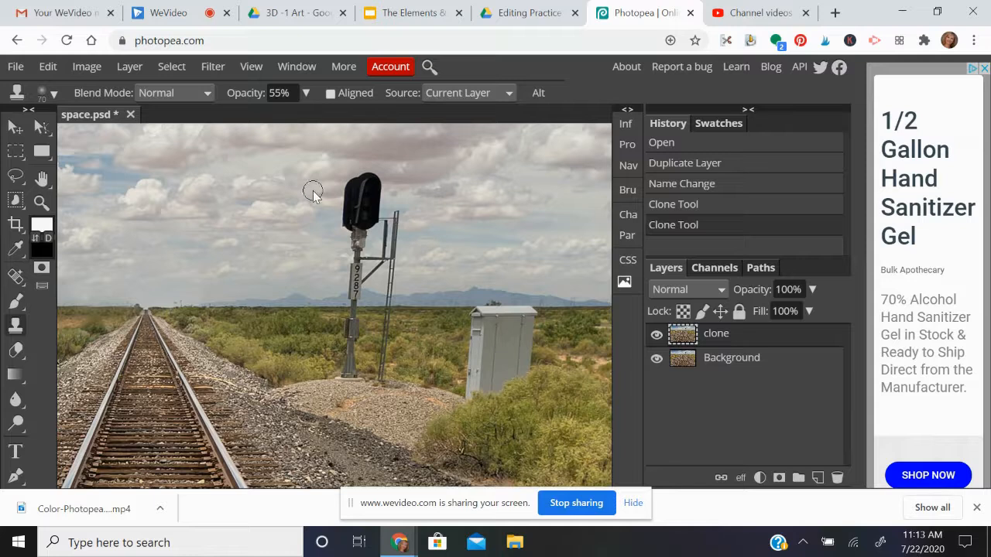
{"action": "left_click", "coordinate": [358, 195]}
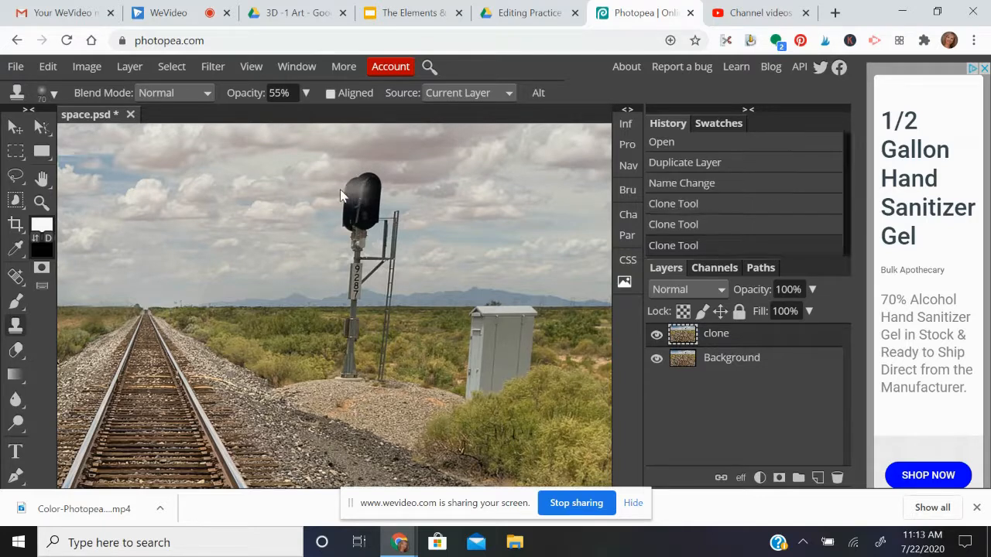
Clone sky over the upper left edge and top of the signal's black head
{"action": "left_click", "coordinate": [349, 184]}
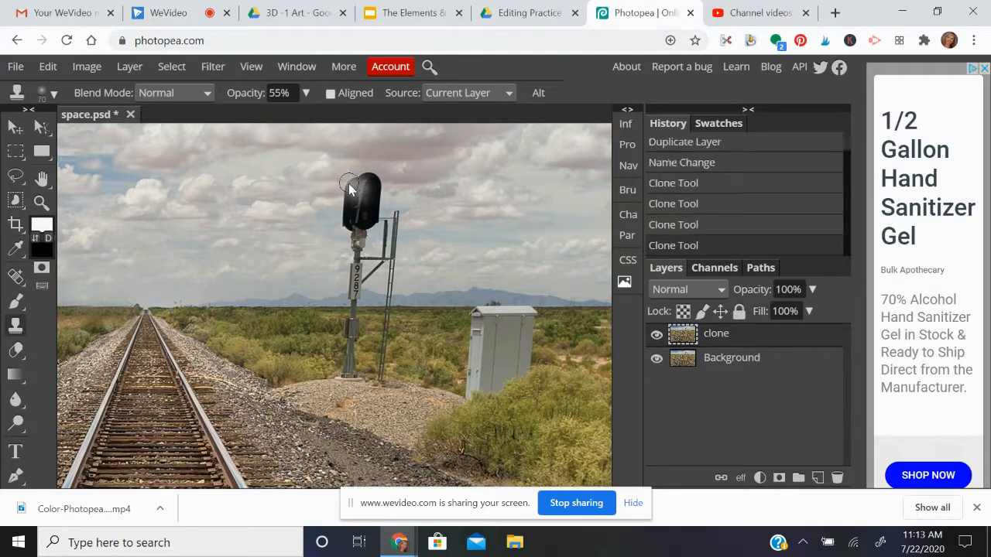
{"action": "left_click", "coordinate": [346, 185]}
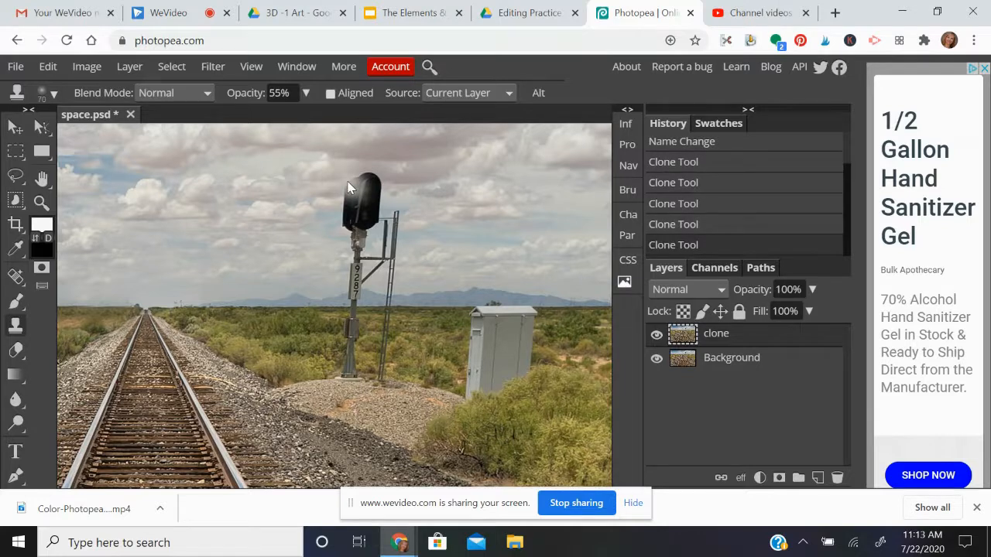
{"action": "mouse_move", "coordinate": [348, 186]}
{"action": "left_mouse_down"}
{"action": "mouse_move", "coordinate": [398, 177]}
{"action": "mouse_move", "coordinate": [377, 183]}
{"action": "mouse_move", "coordinate": [368, 174]}
{"action": "mouse_move", "coordinate": [346, 197]}
{"action": "left_mouse_up"}
{"action": "left_click", "coordinate": [368, 172]}
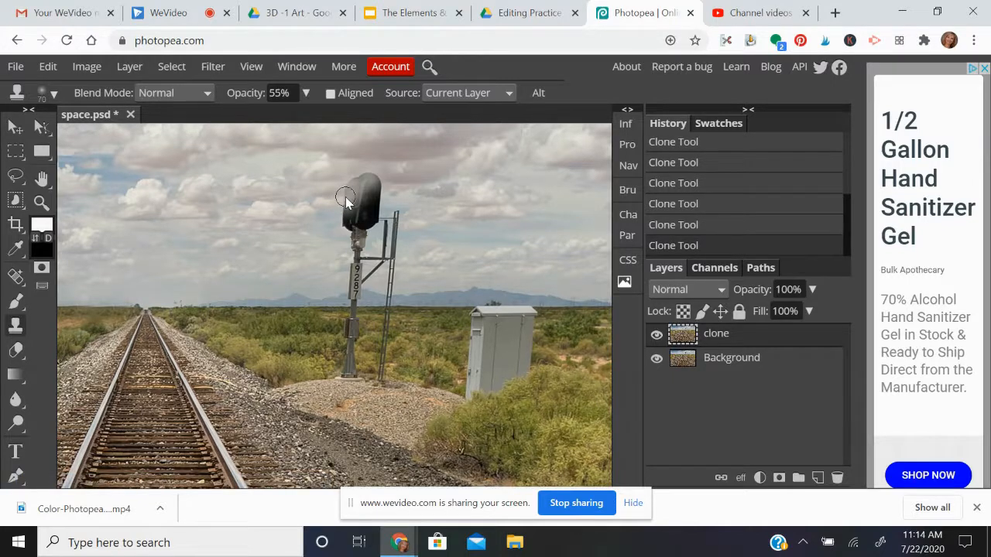
Clone sky from both sides of the signal over the middle and upper right of its black head
{"action": "left_click", "coordinate": [326, 203], "text": "alt"}
{"action": "left_click", "coordinate": [364, 201]}
{"action": "left_click", "coordinate": [377, 197]}
{"action": "left_click", "coordinate": [398, 173], "text": "alt"}
{"action": "left_click", "coordinate": [374, 178]}
{"action": "left_click", "coordinate": [374, 179]}
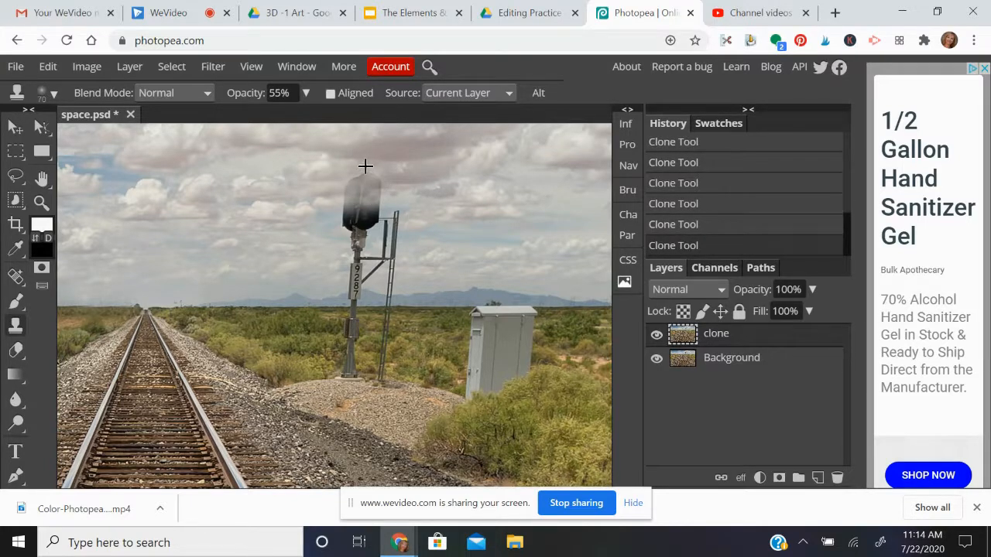
Clone clouds over the remaining dark patches in the upper half of the signal's head
{"action": "left_click", "coordinate": [365, 178]}
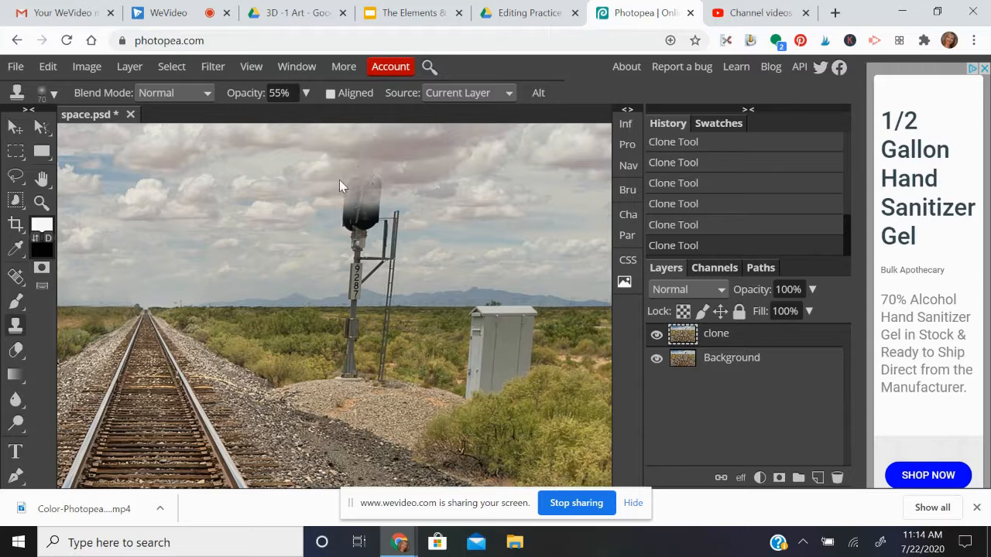
{"action": "left_click", "coordinate": [349, 195]}
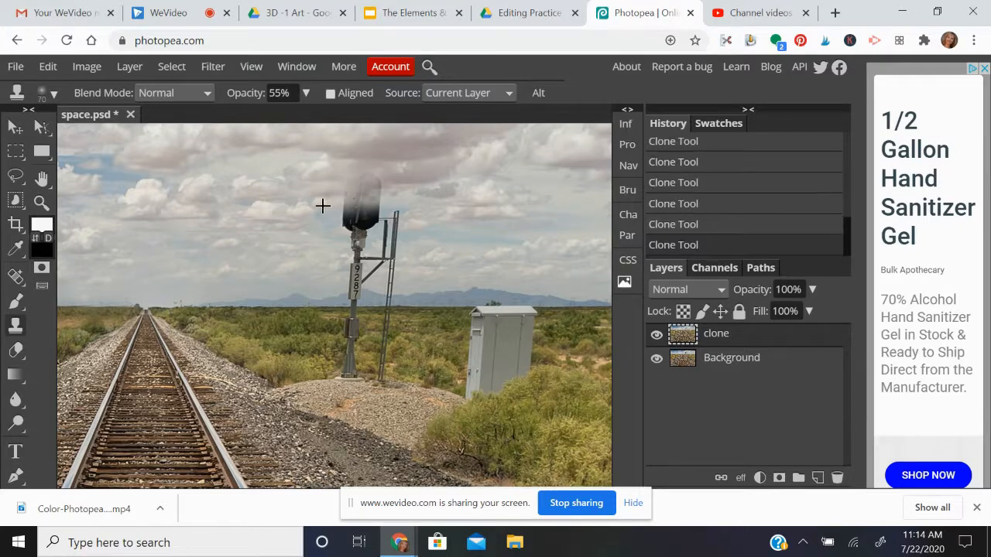
{"action": "left_click", "coordinate": [346, 203]}
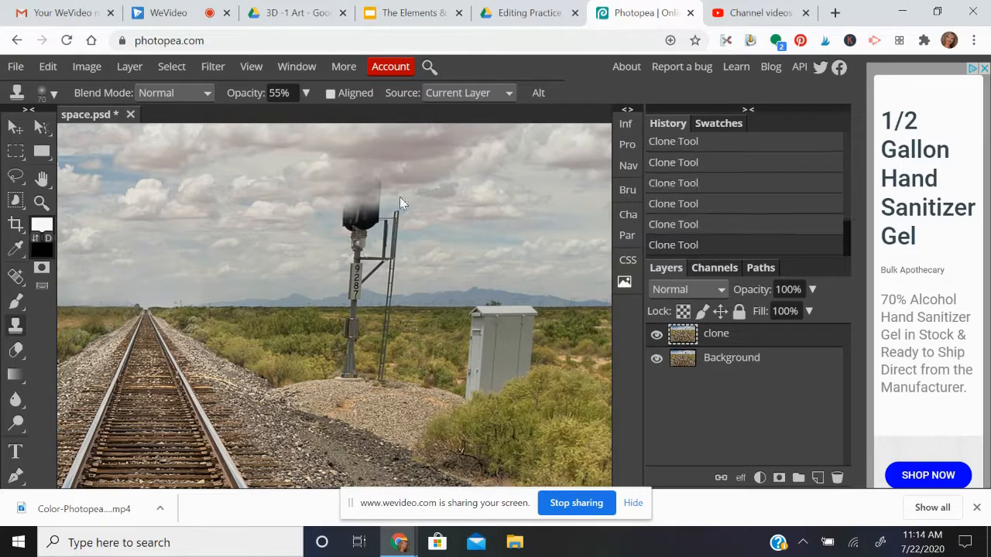
{"action": "left_click", "coordinate": [380, 199]}
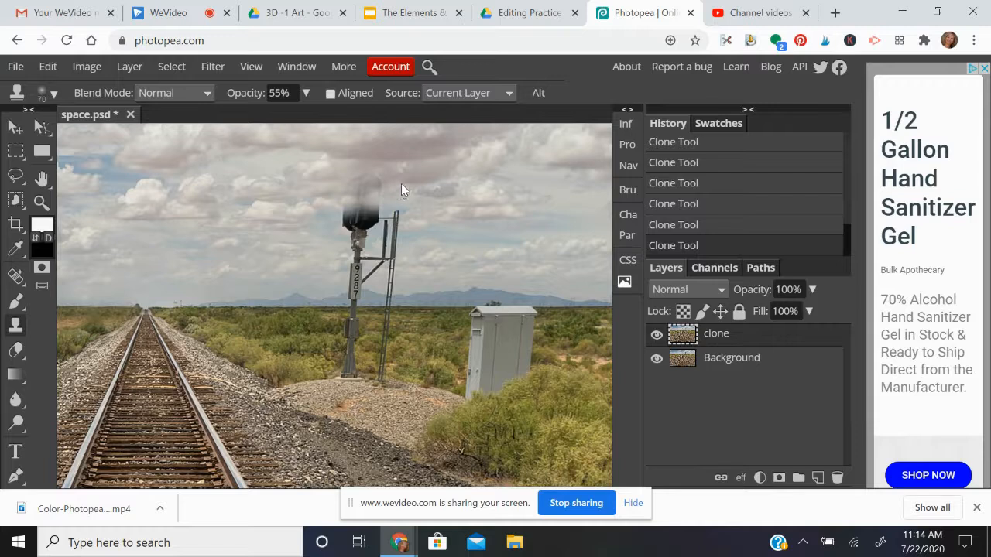
{"action": "left_click", "coordinate": [369, 184]}
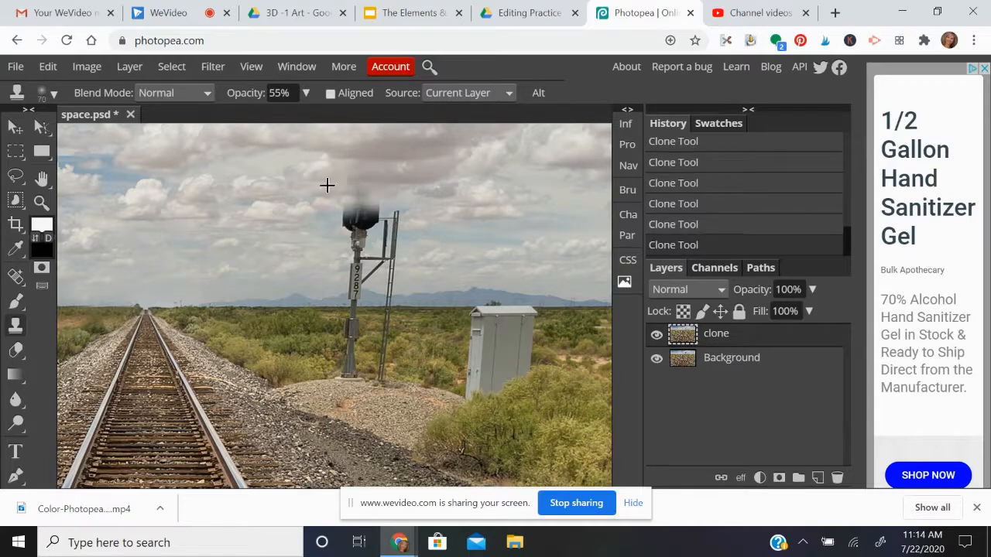
{"action": "left_click", "coordinate": [386, 170], "text": "alt"}
{"action": "left_click", "coordinate": [359, 179]}
Enlarge the Clone Stamp brush to 207 px and clone clouds over the rest of the signal's head
{"action": "left_click", "coordinate": [48, 94]}
{"action": "left_click_drag", "start_coordinate": [109, 137], "coordinate": [140, 137]}
{"action": "left_click", "coordinate": [285, 179], "text": "alt"}
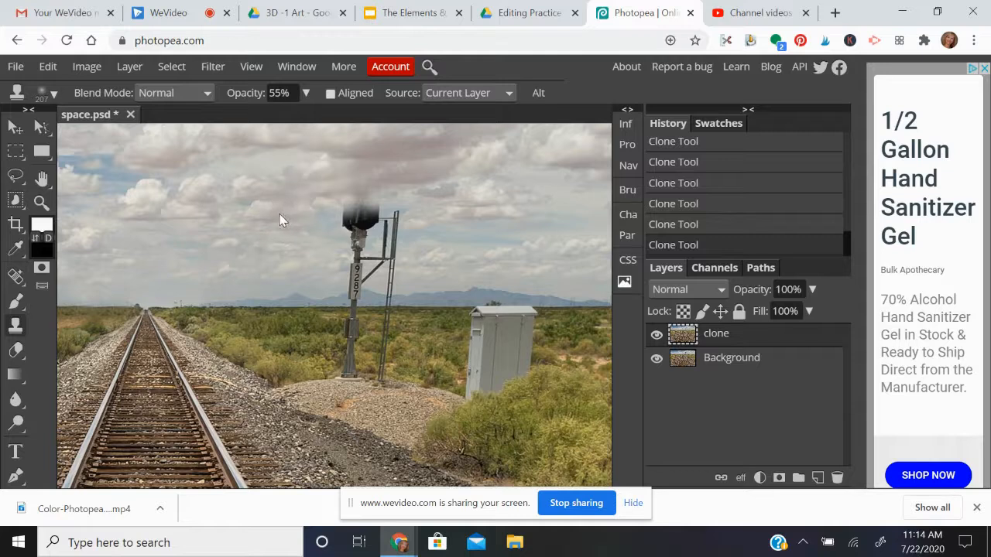
{"action": "left_click_drag", "start_coordinate": [275, 212], "coordinate": [353, 209]}
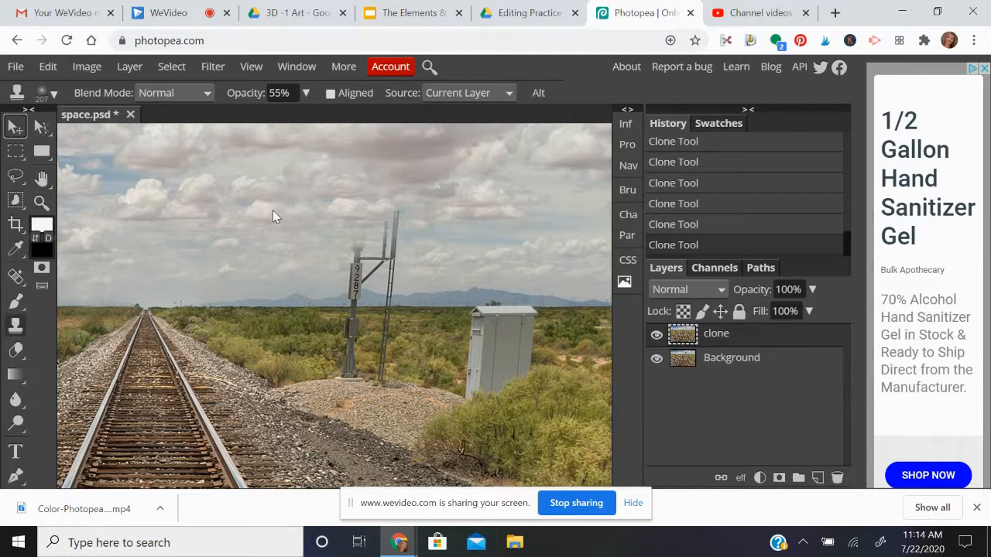
{"action": "left_click", "coordinate": [17, 325]}
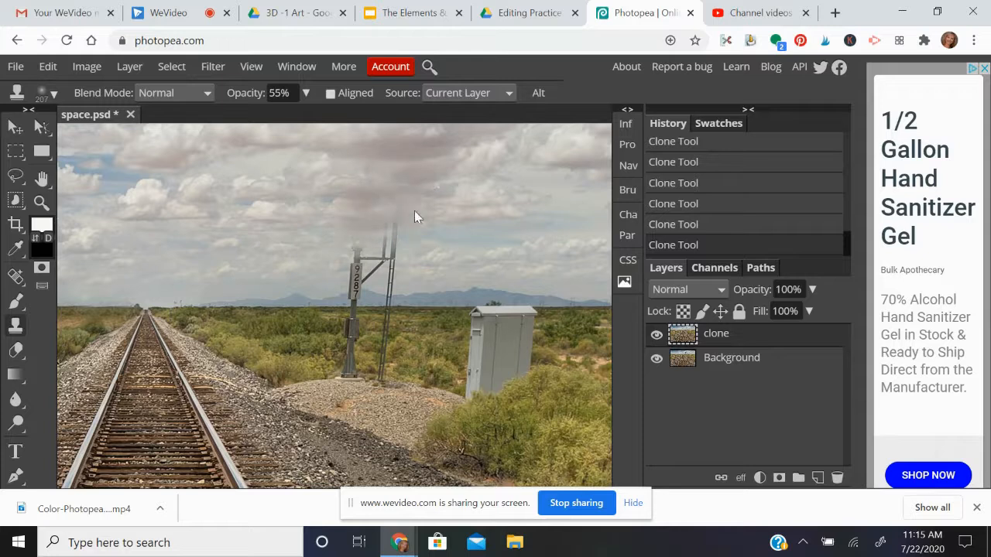
{"action": "left_click", "coordinate": [372, 257]}
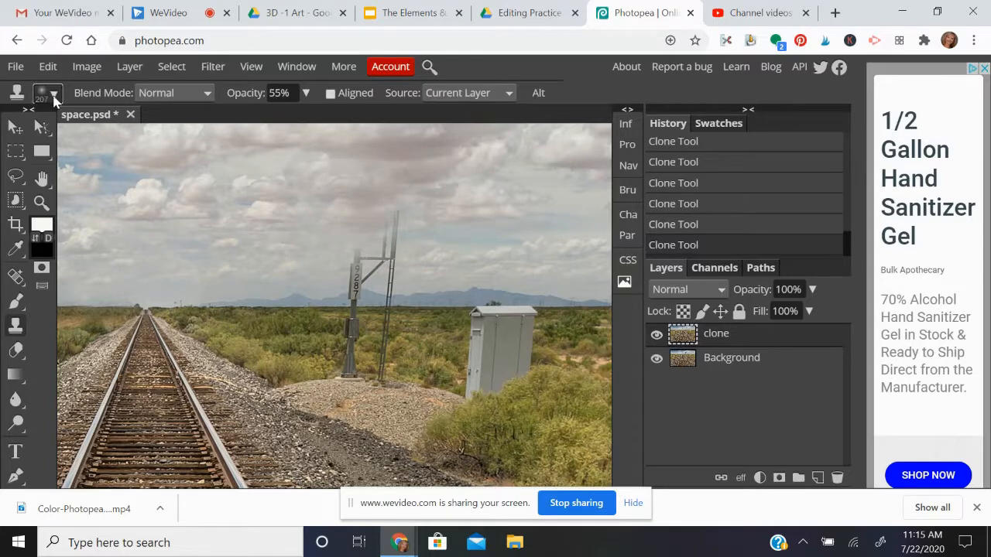
Reduce the Clone Stamp brush to 72 px and clone sky over the tops of the signal's post and ladder
{"action": "left_click", "coordinate": [52, 96]}
{"action": "left_click", "coordinate": [76, 136]}
{"action": "left_click_drag", "start_coordinate": [78, 143], "coordinate": [111, 137]}
{"action": "left_click", "coordinate": [346, 234]}
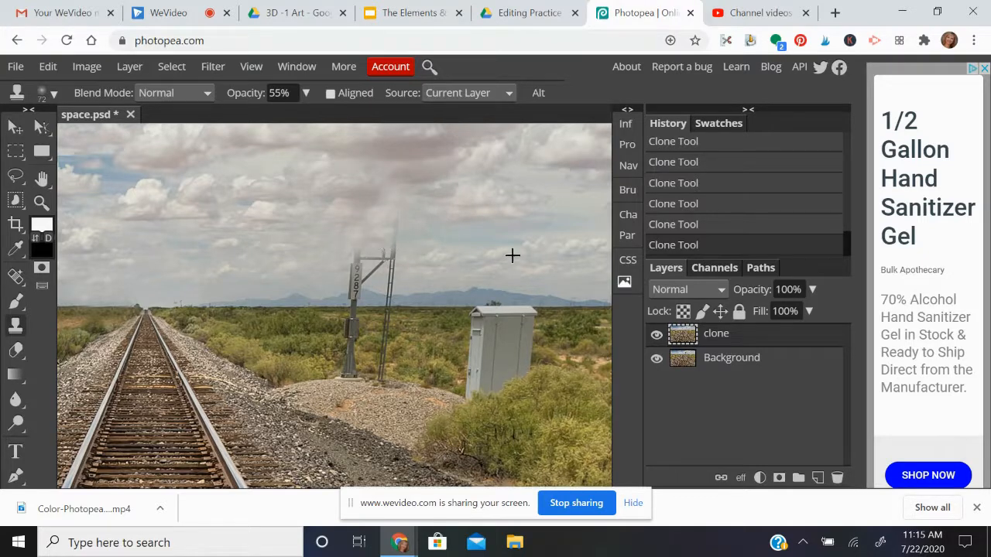
{"action": "left_click", "coordinate": [279, 256], "text": "alt"}
{"action": "left_click", "coordinate": [359, 259]}
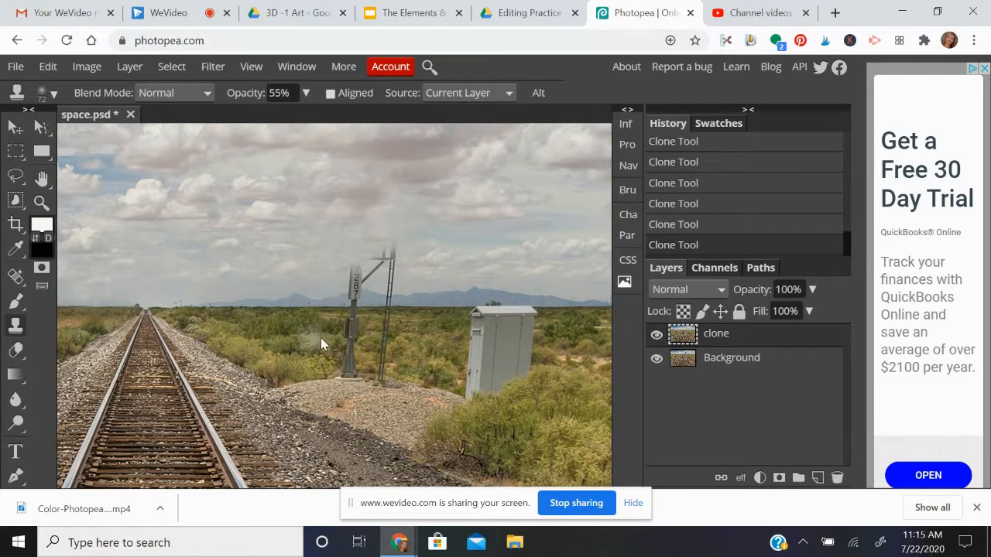
Clone sky from both sides over the post's number sign, the diagonal bracket and the upper ladder
{"action": "left_click", "coordinate": [323, 268], "text": "alt"}
{"action": "left_click", "coordinate": [351, 274]}
{"action": "left_click", "coordinate": [418, 270], "text": "alt"}
{"action": "left_click", "coordinate": [384, 265]}
{"action": "left_click", "coordinate": [426, 261], "text": "alt"}
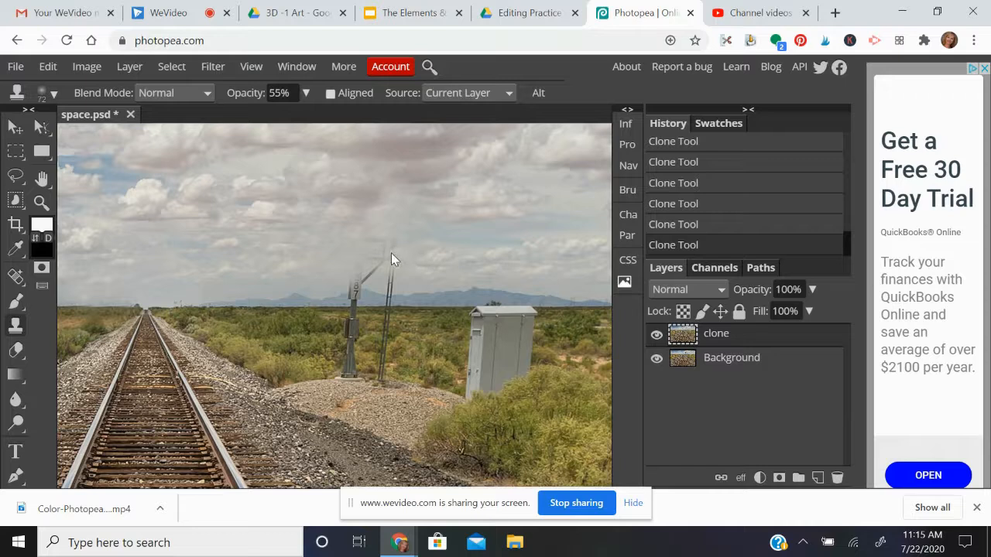
{"action": "left_click", "coordinate": [373, 273]}
Clone sky over the remaining number sign, bracket and ladder down to just above the mountains
{"action": "left_click", "coordinate": [420, 261], "text": "alt"}
{"action": "left_click", "coordinate": [321, 276], "text": "alt"}
{"action": "left_click", "coordinate": [356, 280]}
{"action": "left_click", "coordinate": [331, 271], "text": "alt"}
{"action": "left_click", "coordinate": [335, 266], "text": "alt"}
{"action": "mouse_move", "coordinate": [366, 275]}
{"action": "left_mouse_down"}
{"action": "mouse_move", "coordinate": [365, 265]}
{"action": "mouse_move", "coordinate": [364, 278]}
{"action": "left_mouse_up"}
{"action": "left_click", "coordinate": [392, 276]}
{"action": "left_click", "coordinate": [392, 277]}
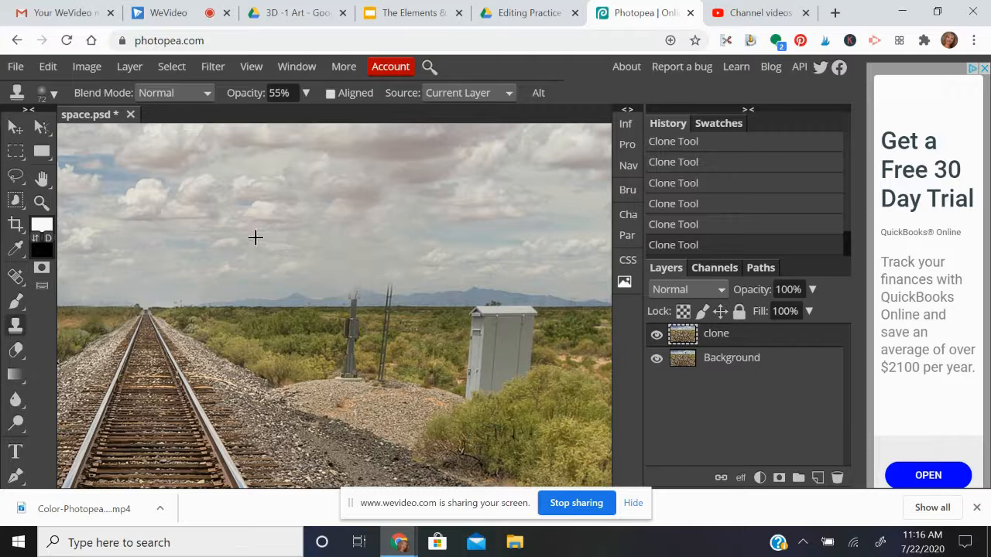
{"action": "left_click", "coordinate": [356, 288]}
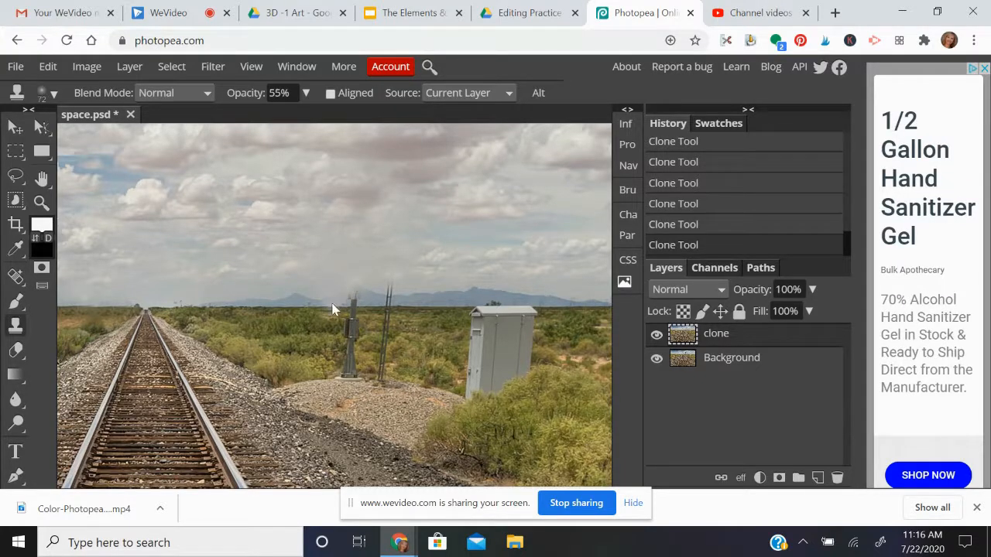
Reduce the Clone Stamp brush to 20 px and clone the distant mountains over the post and ladder along the horizon
{"action": "left_click", "coordinate": [54, 95]}
{"action": "left_click", "coordinate": [68, 137]}
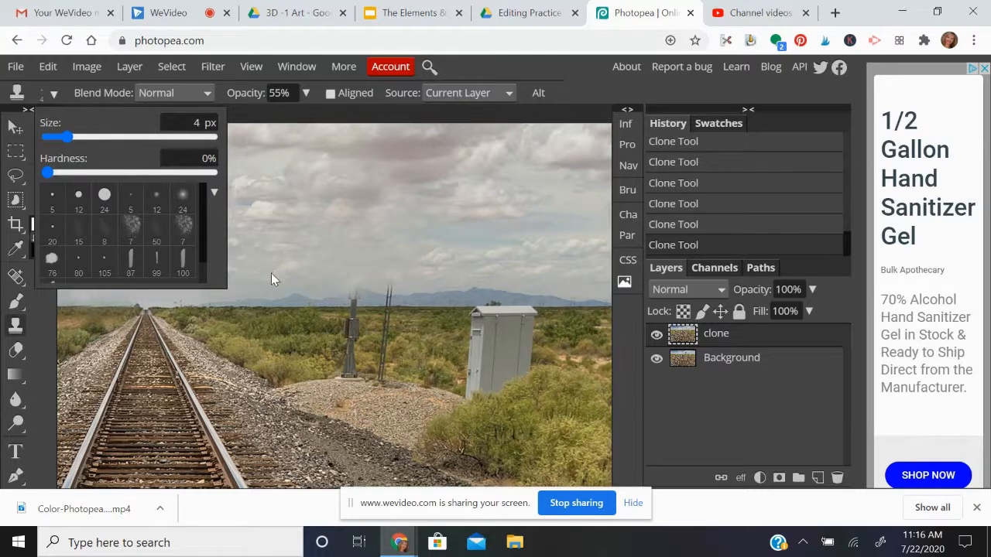
{"action": "left_click_drag", "start_coordinate": [85, 137], "coordinate": [87, 137]}
{"action": "left_click", "coordinate": [326, 228], "text": "alt"}
{"action": "left_click", "coordinate": [339, 298], "text": "alt"}
{"action": "left_click", "coordinate": [351, 298]}
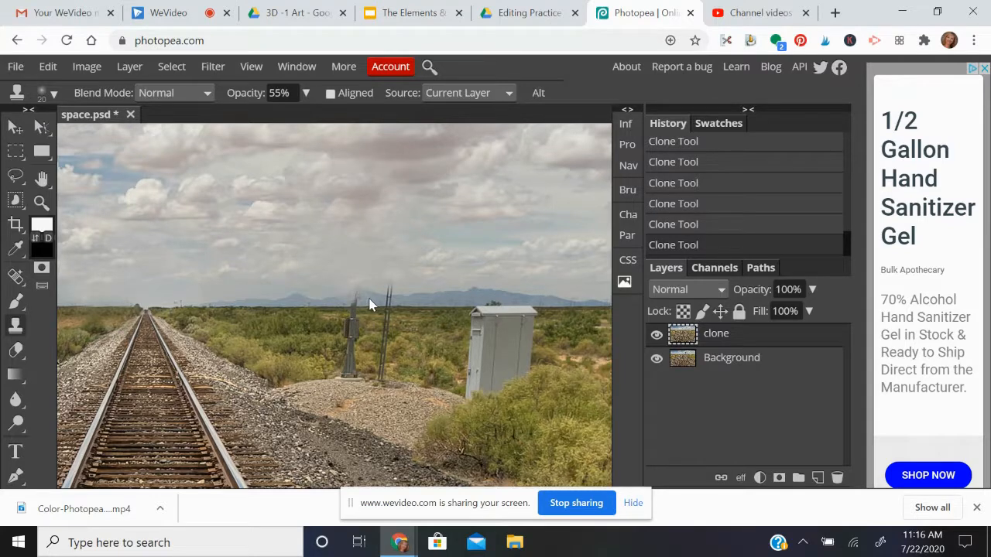
{"action": "left_click_drag", "start_coordinate": [353, 297], "coordinate": [377, 303]}
{"action": "left_click", "coordinate": [358, 293]}
{"action": "left_click", "coordinate": [358, 293]}
Clone the neighbouring green bushes over the signal's post below the horizon using a 25 px brush
{"action": "key", "text": "bracketleft"}
{"action": "left_click", "coordinate": [328, 327], "text": "alt"}
{"action": "left_click", "coordinate": [345, 321]}
{"action": "left_click", "coordinate": [315, 363], "text": "alt"}
{"action": "left_click", "coordinate": [346, 363]}
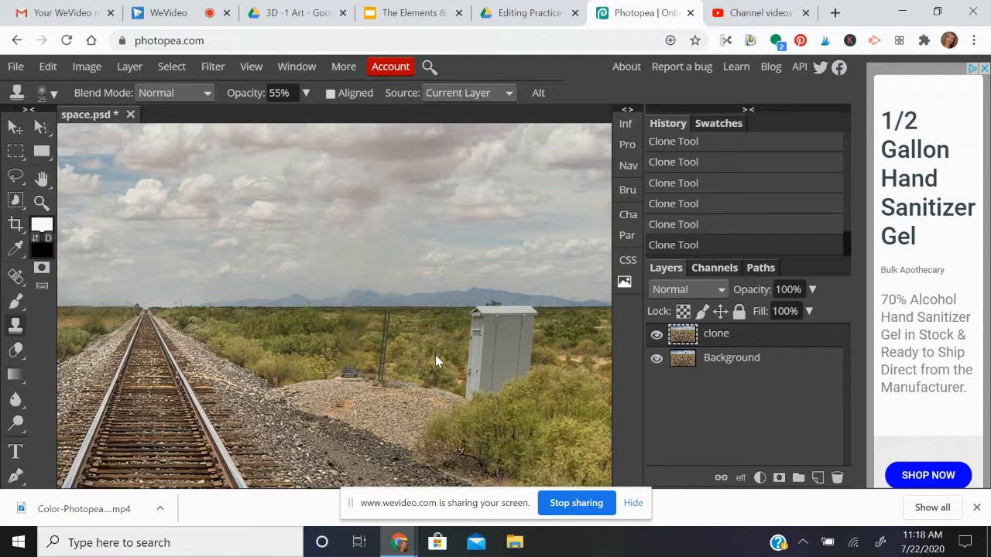
Clone surrounding bushes over the ladder from the horizon down to its base at the gravel mound
{"action": "key", "text": "ctrl+plus"}
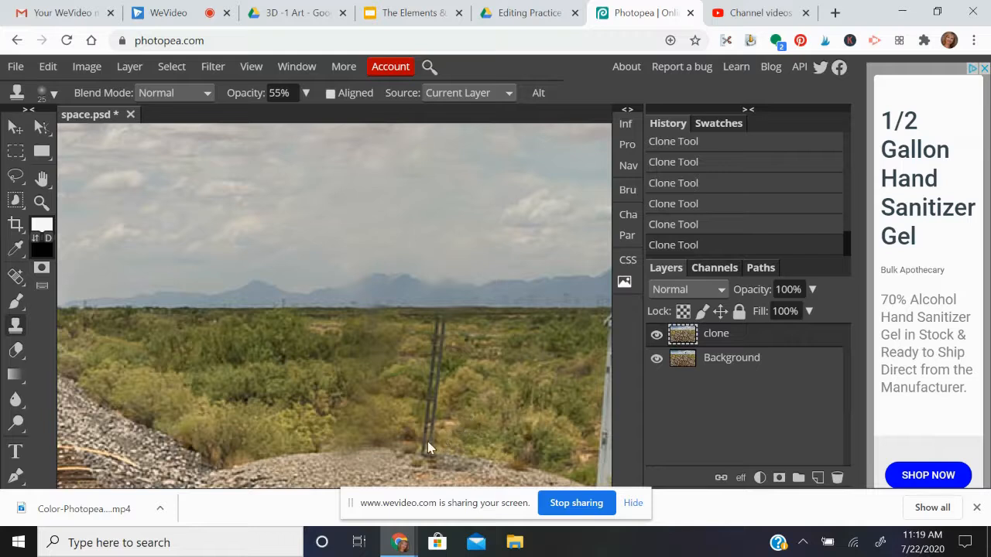
{"action": "left_click_drag", "start_coordinate": [409, 386], "coordinate": [432, 358]}
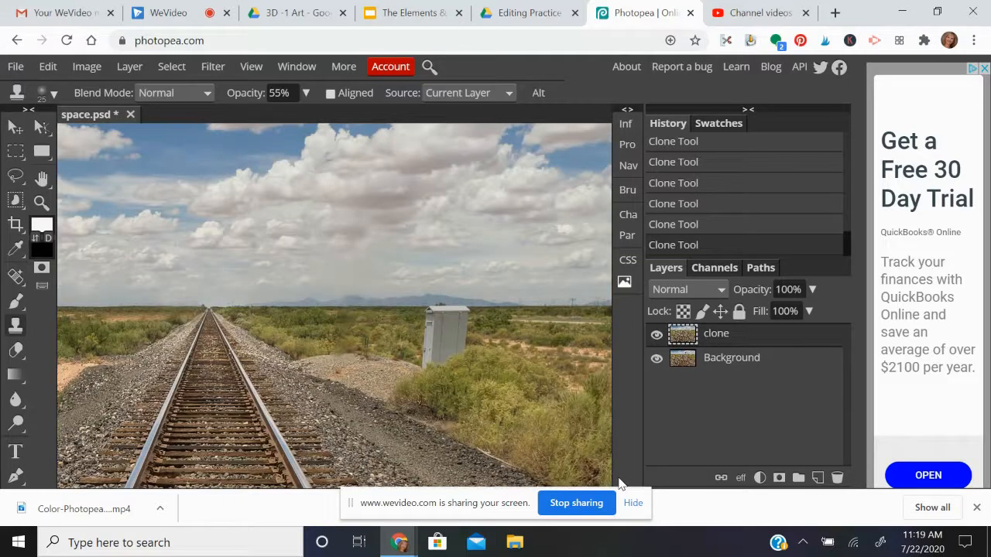
{"action": "key", "text": "ctrl+minus"}
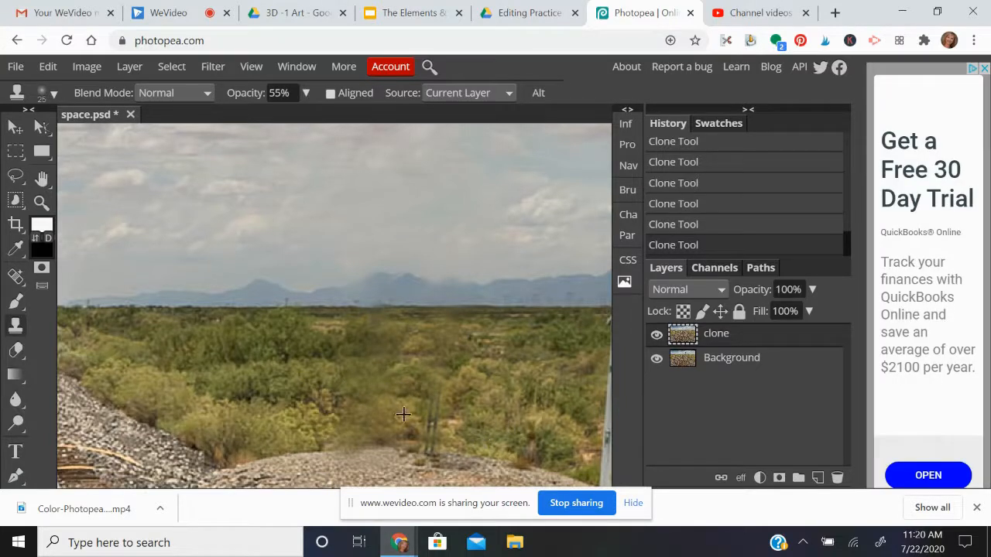
{"action": "left_click_drag", "start_coordinate": [432, 387], "coordinate": [431, 408]}
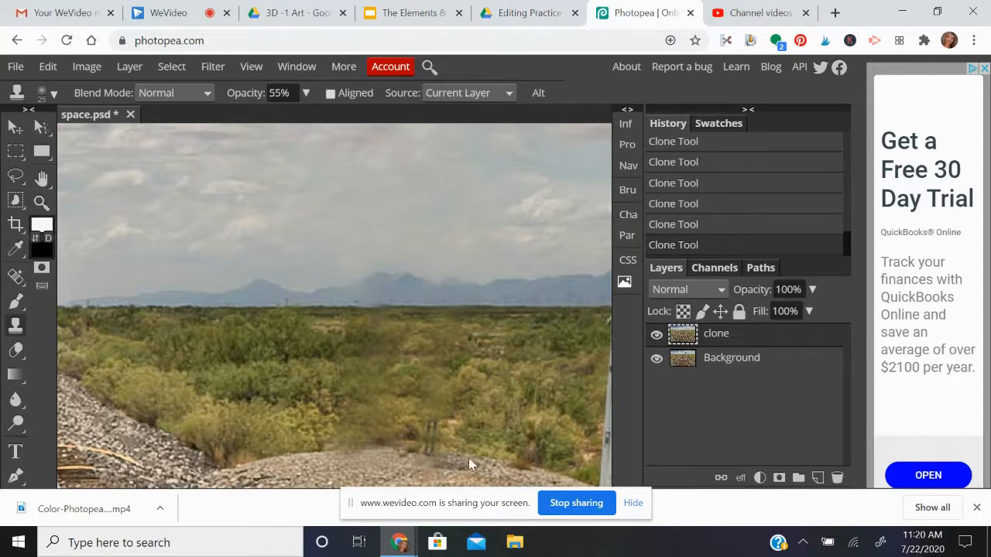
{"action": "left_click", "coordinate": [428, 450]}
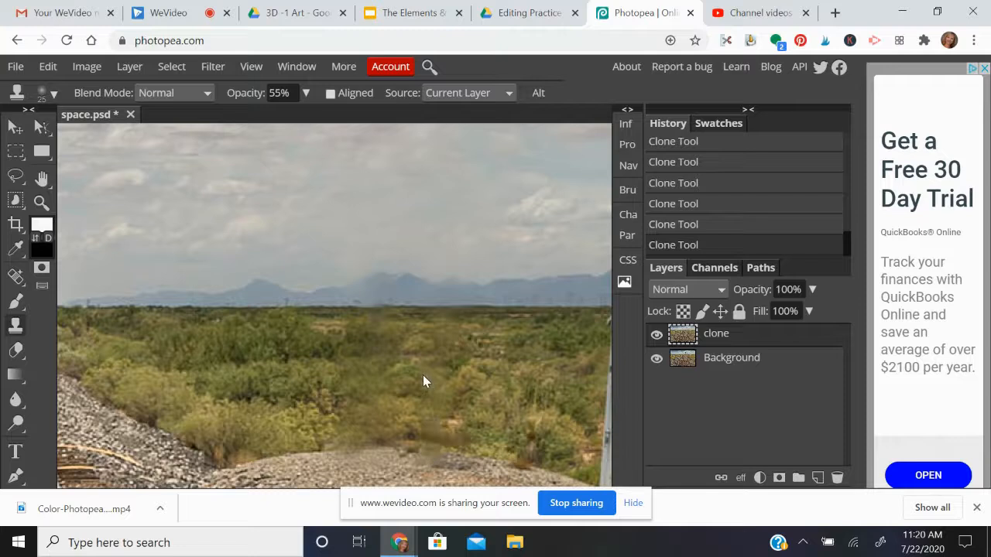
Enlarge the Clone Stamp brush to 60 px
{"action": "key", "text": "bracketright"}
{"action": "key", "text": "bracketright"}
{"action": "key", "text": "bracketright"}
{"action": "key", "text": "bracketright"}
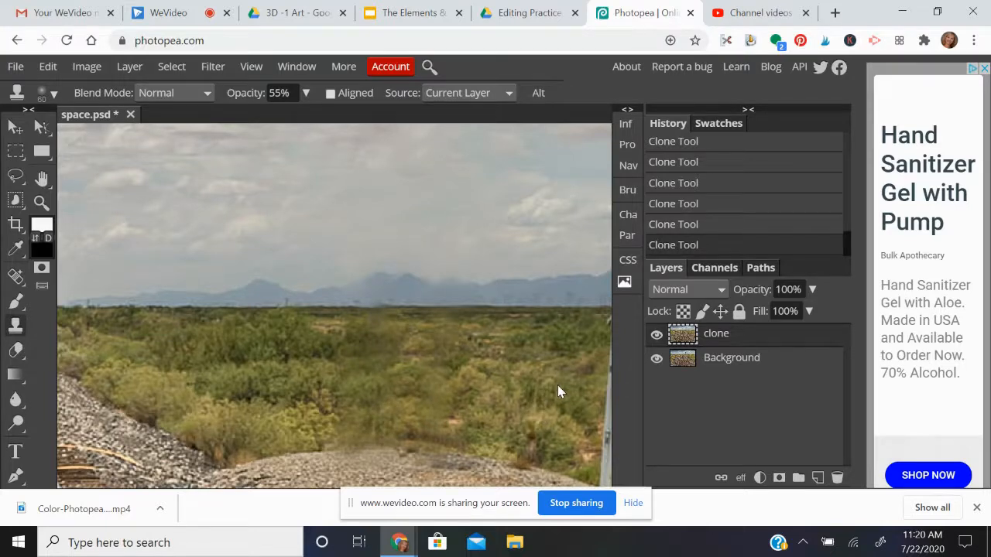
Compare the whole photo before and after cloning by toggling the clone layer's visibility, leaving the layer hidden
{"action": "key", "text": "ctrl+minus"}
{"action": "key", "text": "ctrl+minus"}
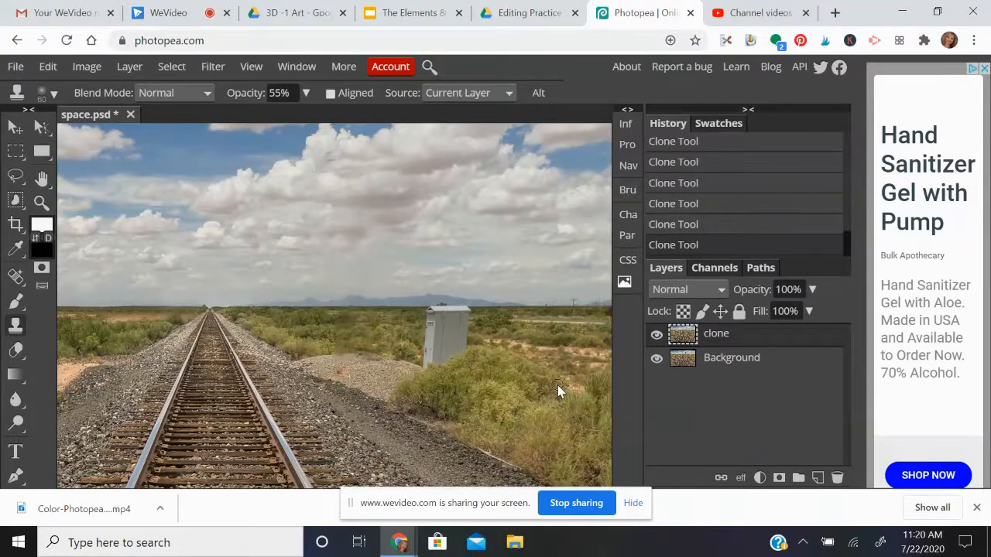
{"action": "key", "text": "ctrl+minus"}
{"action": "key", "text": "ctrl+minus"}
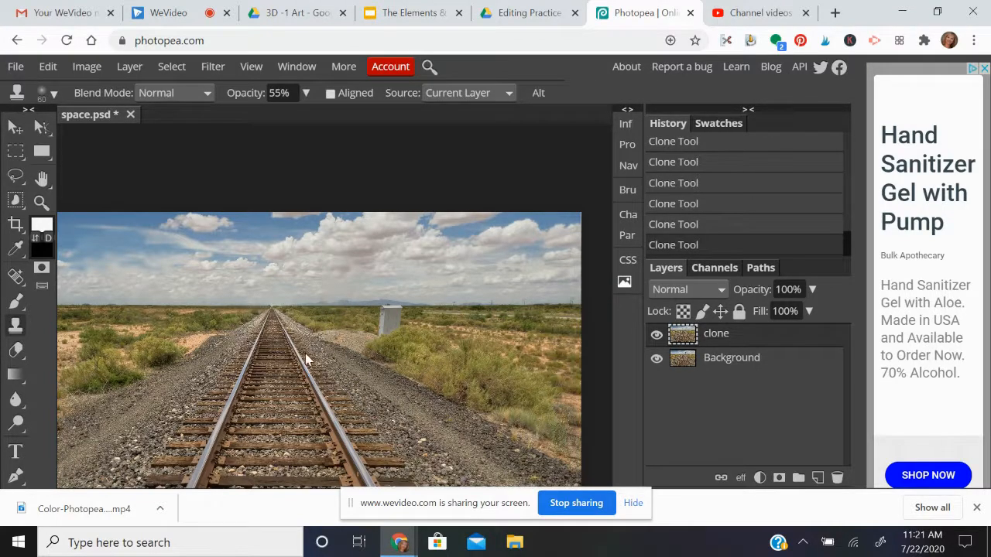
{"action": "left_click", "coordinate": [656, 336]}
{"action": "left_click", "coordinate": [656, 336]}
{"action": "left_click", "coordinate": [656, 336]}
{"action": "left_click", "coordinate": [655, 336]}
{"action": "left_click", "coordinate": [656, 336]}
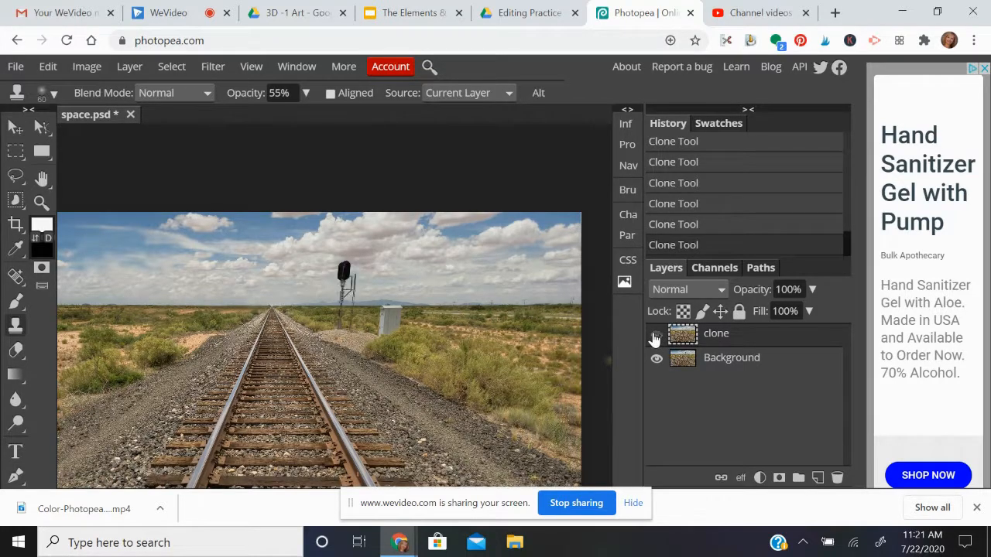
Save the document as a PSD and export it as a JPG at 100% quality
{"action": "left_click", "coordinate": [15, 68]}
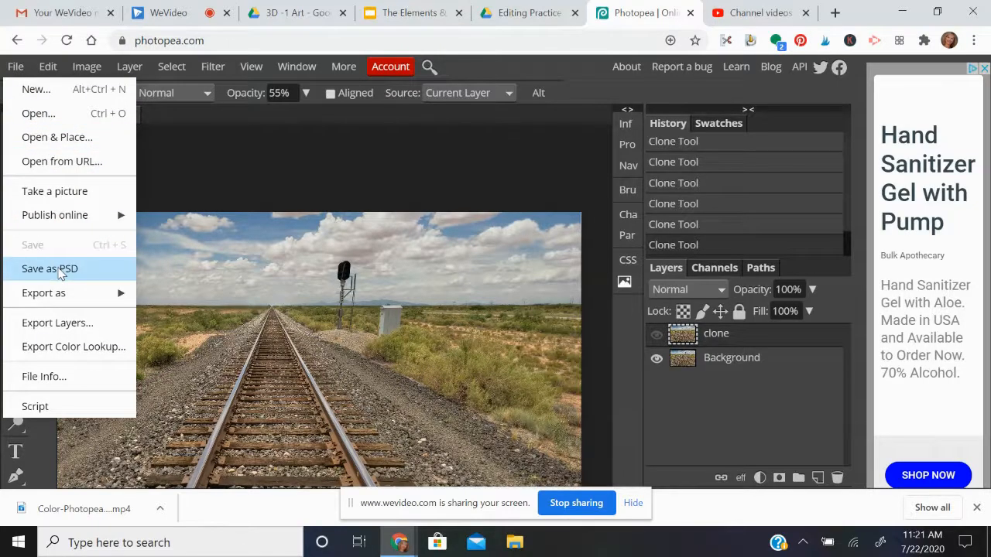
{"action": "left_click", "coordinate": [60, 270]}
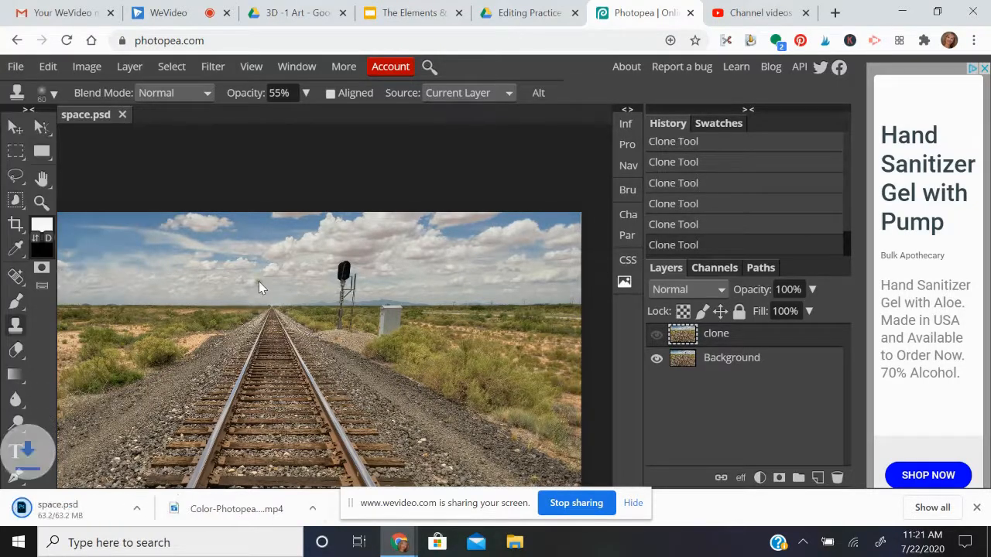
{"action": "left_click", "coordinate": [16, 66]}
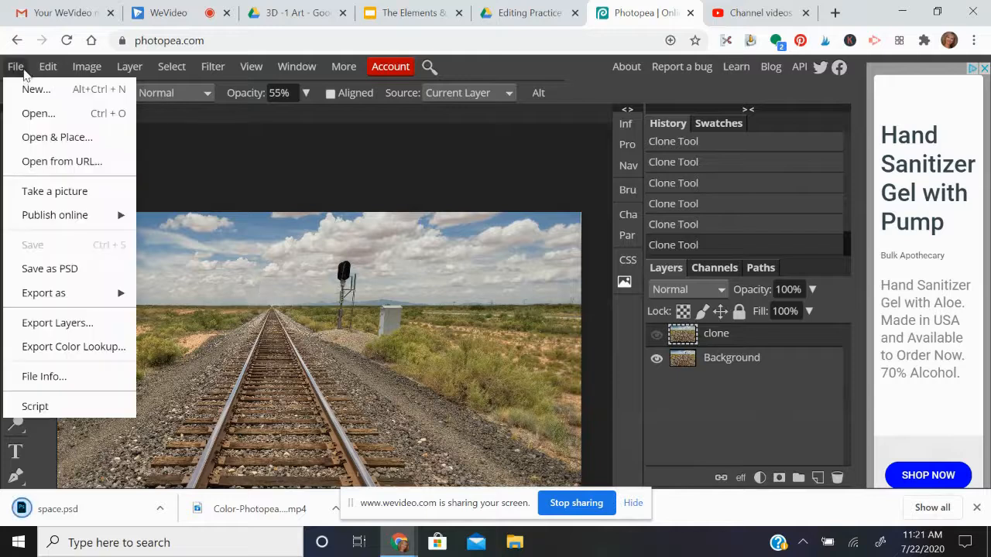
{"action": "mouse_move", "coordinate": [77, 298]}
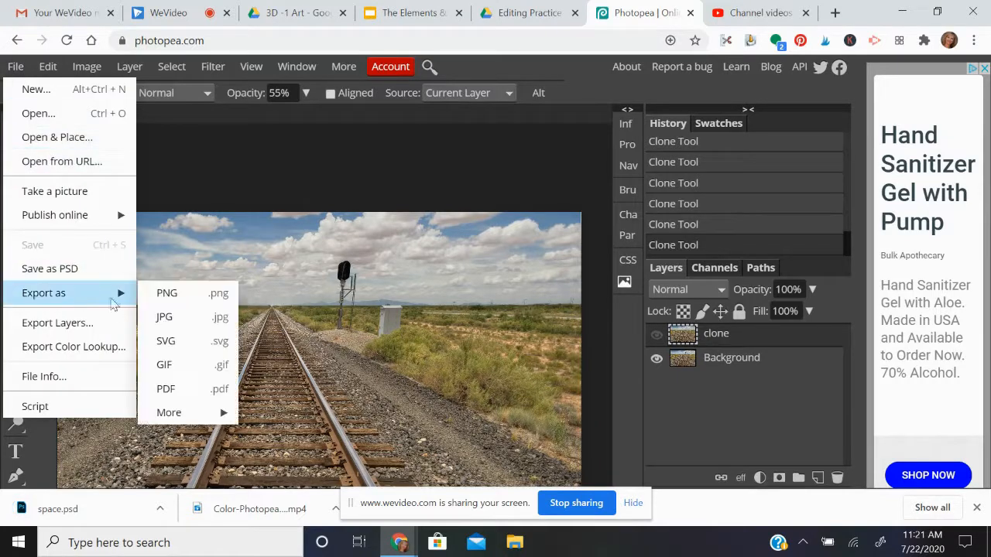
{"action": "left_click", "coordinate": [162, 318]}
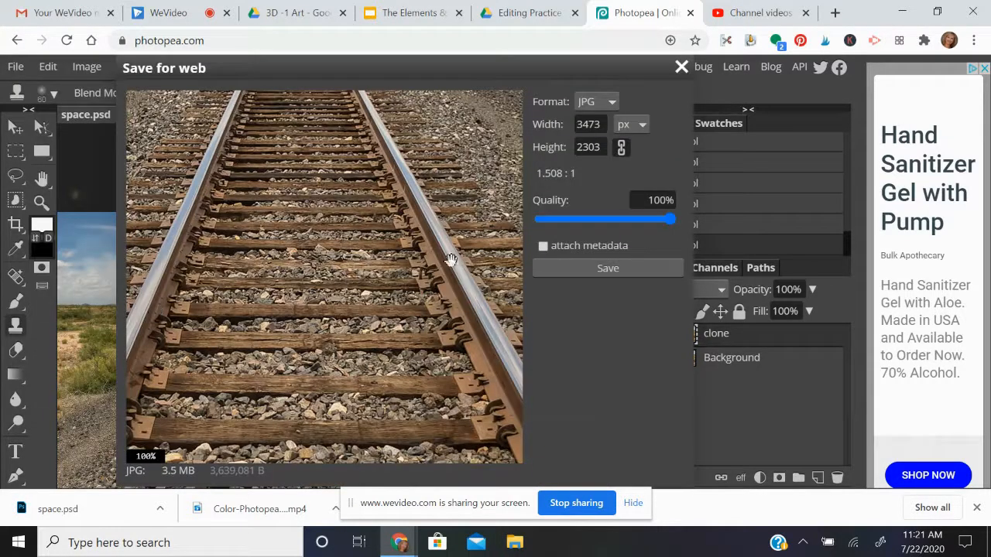
{"action": "left_click", "coordinate": [603, 270]}
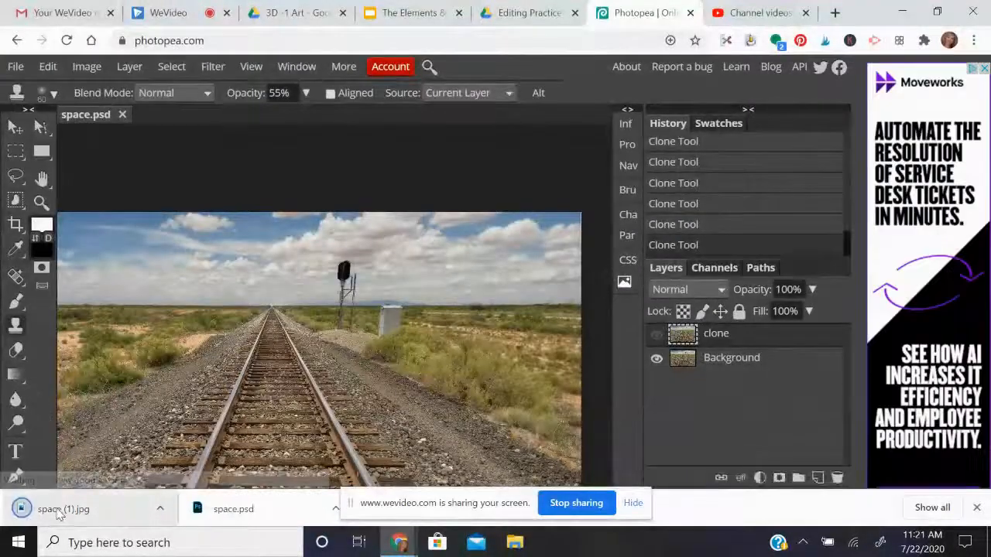
Switch to the Google Slides presentation, insert the space (1) image from Downloads on slide 15, and fit it over the edited-image placeholder
{"action": "left_click", "coordinate": [410, 13]}
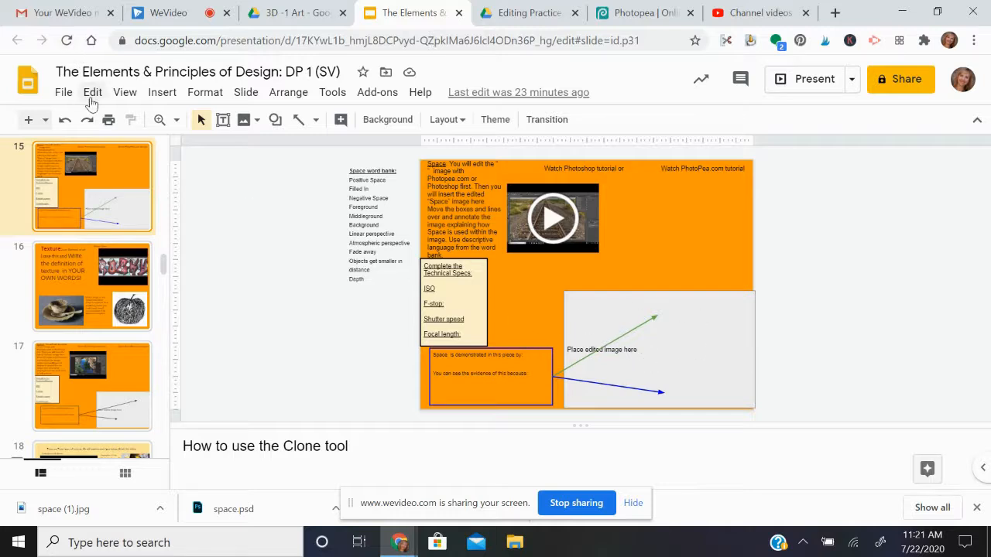
{"action": "left_click", "coordinate": [161, 96]}
{"action": "mouse_move", "coordinate": [210, 119]}
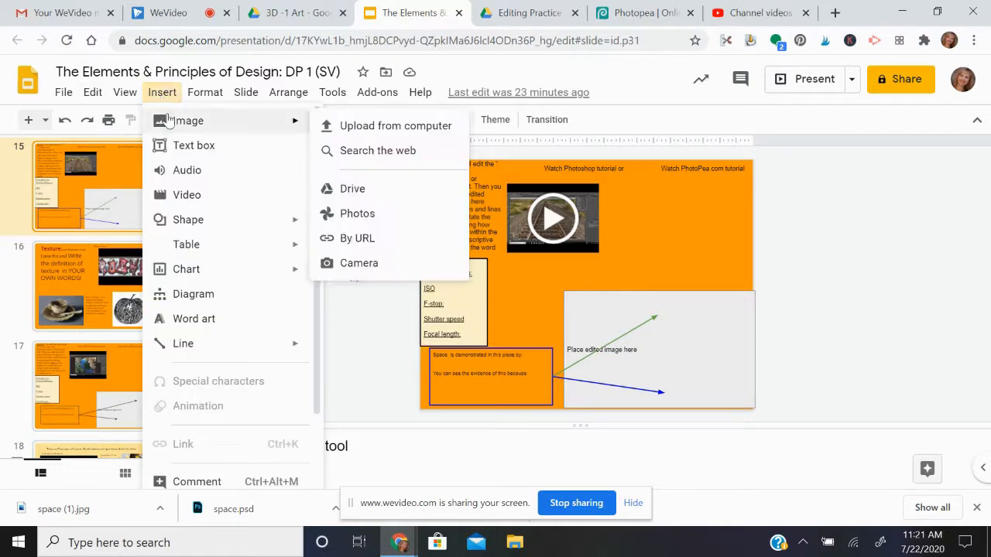
{"action": "left_click", "coordinate": [393, 128]}
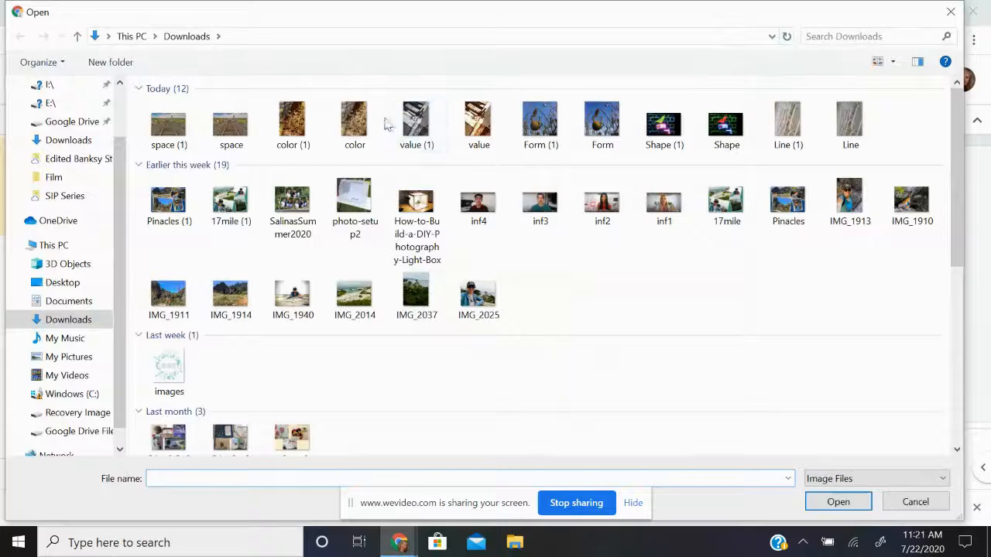
{"action": "left_click", "coordinate": [178, 146]}
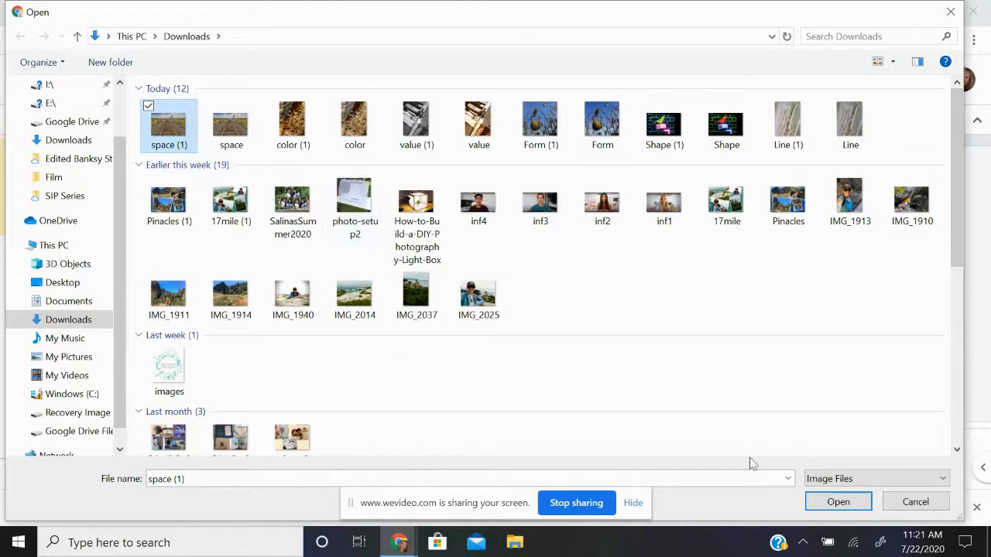
{"action": "left_click", "coordinate": [837, 502]}
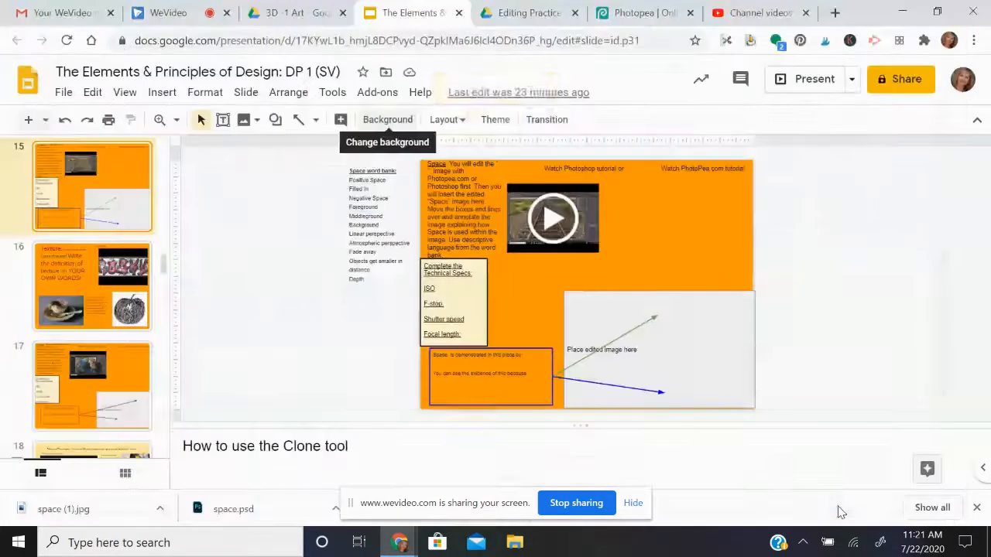
{"action": "left_click_drag", "start_coordinate": [679, 241], "coordinate": [650, 361]}
{"action": "left_click_drag", "start_coordinate": [717, 386], "coordinate": [743, 394]}
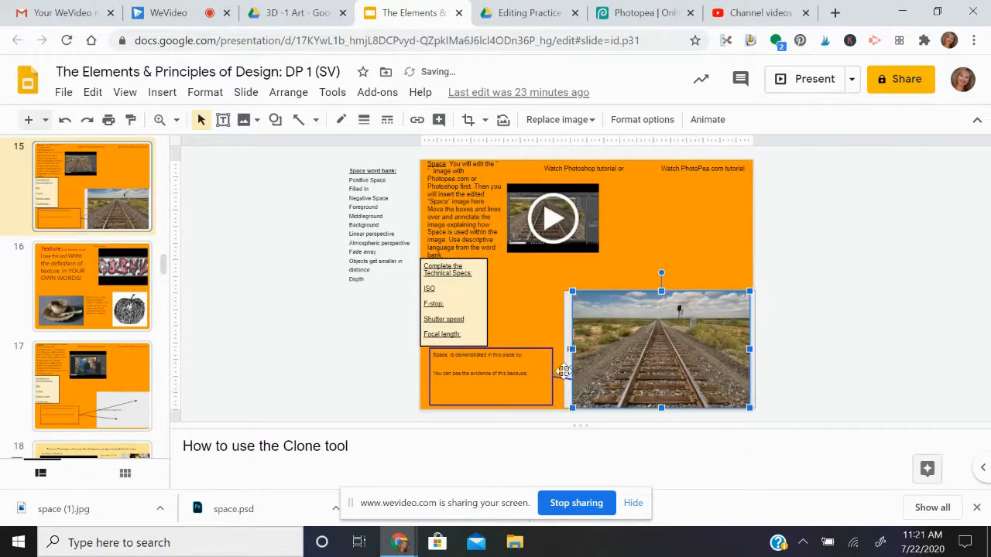